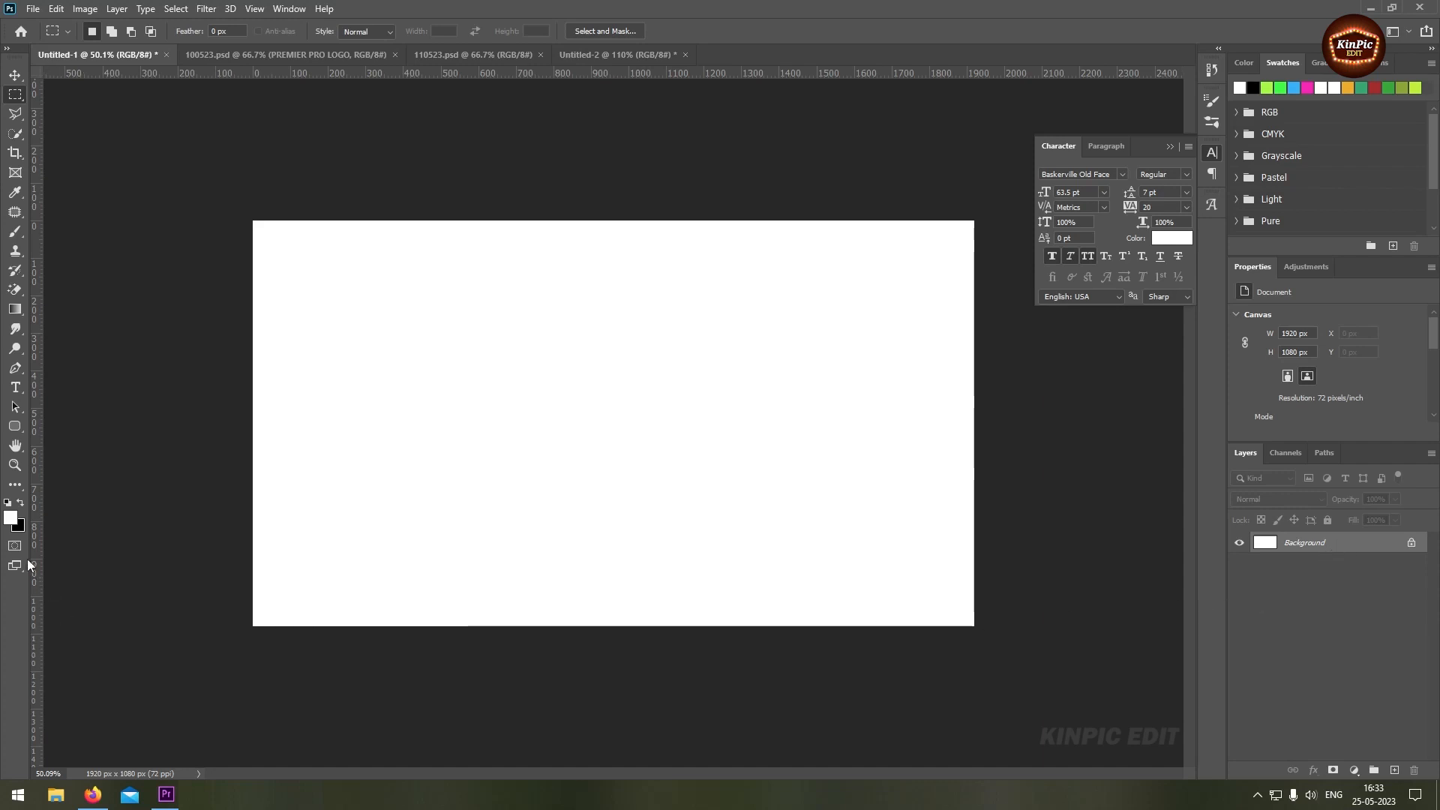
# Fill the Background layer with black
pyautogui.press('x')
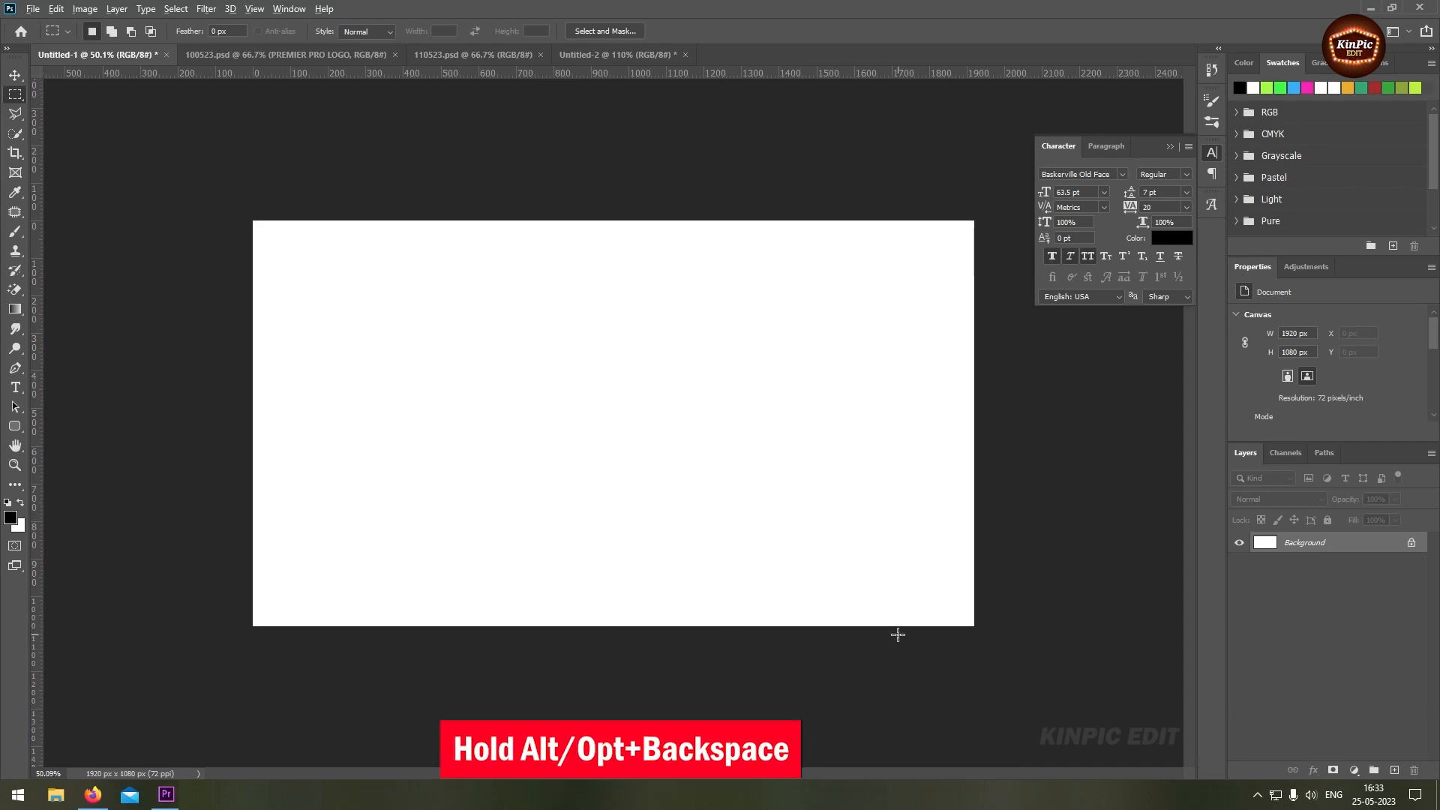
pyautogui.hotkey('alt', 'BackSpace')
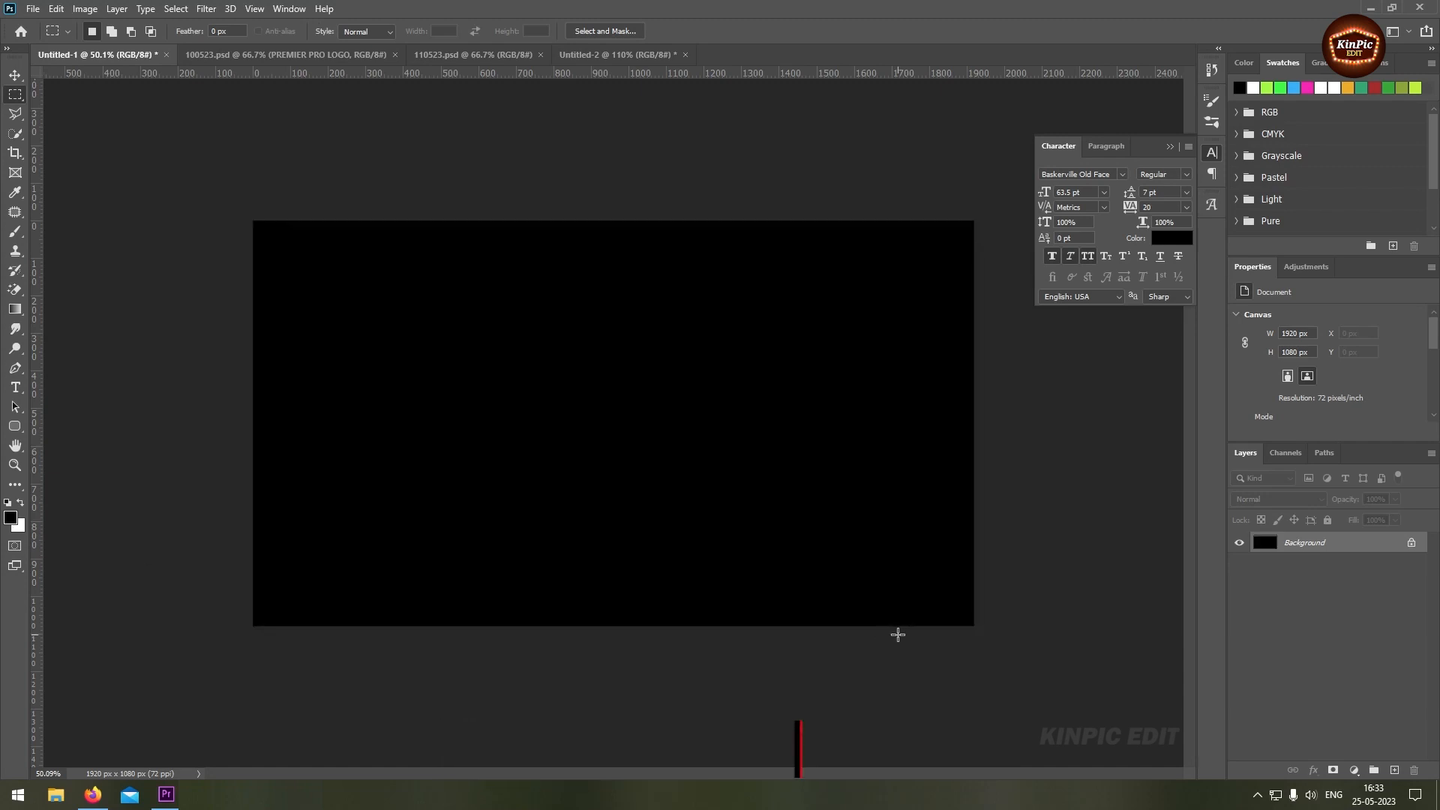
# Add a text layer reading "SE7EN" on the canvas in white (ffffff)
pyautogui.click(16, 389)
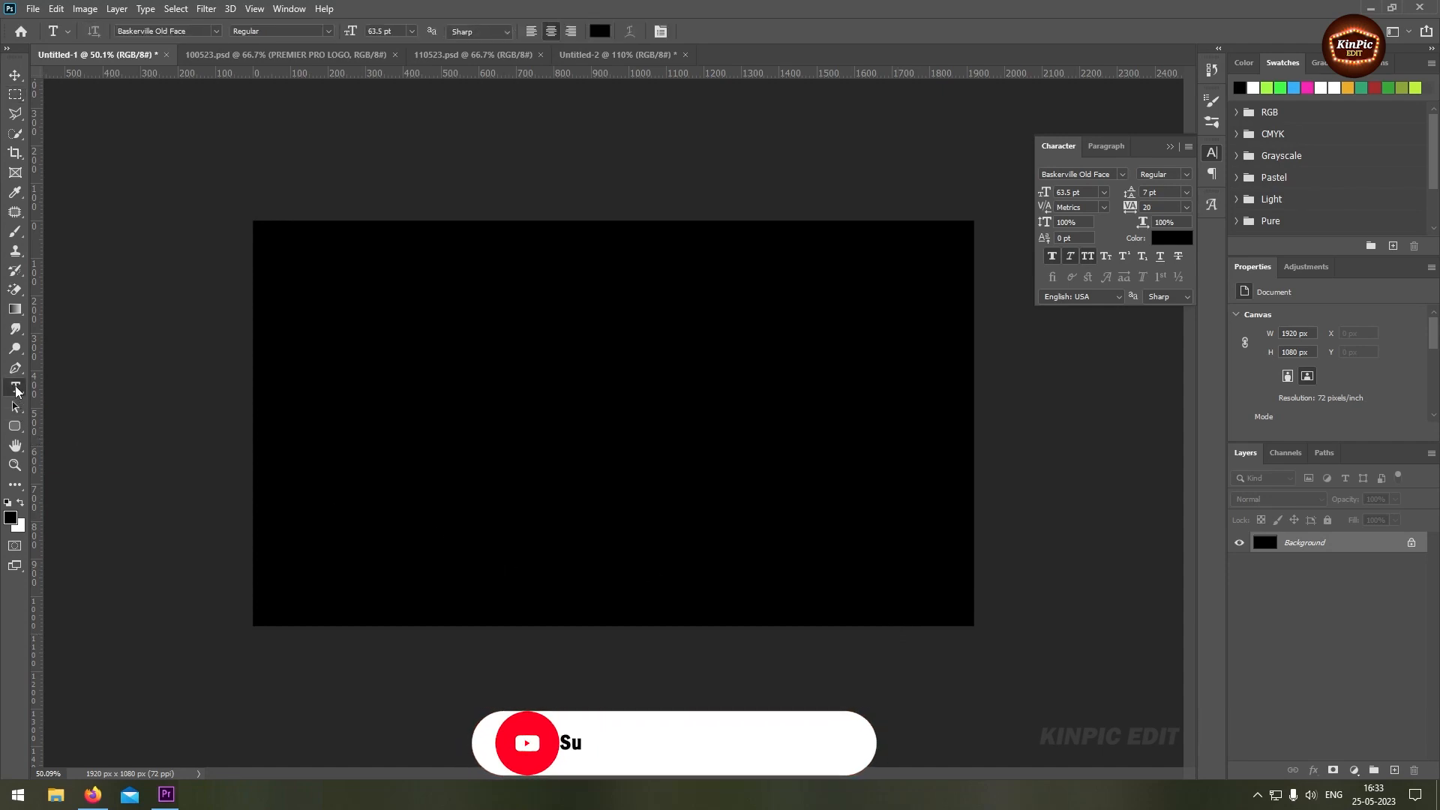
pyautogui.click(550, 400)
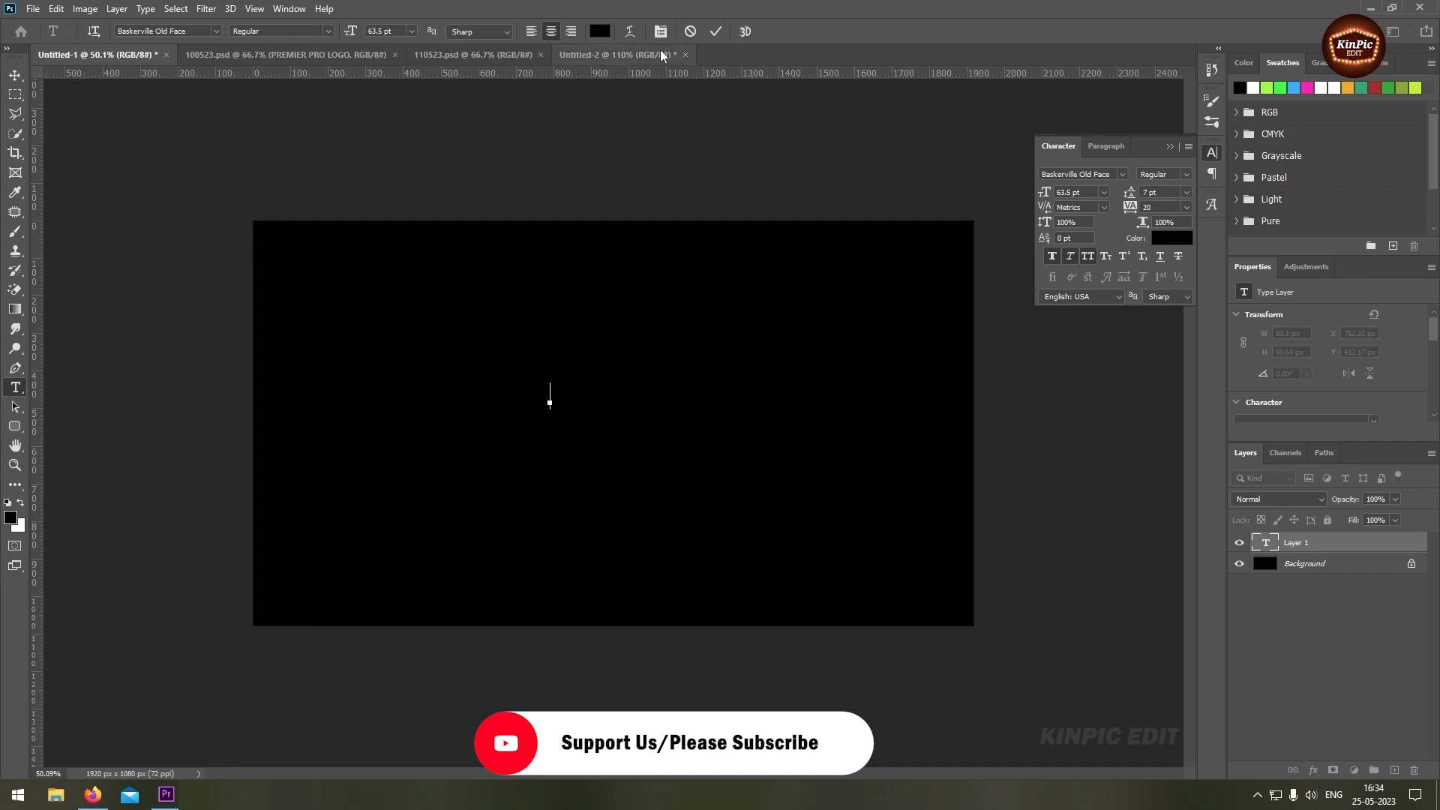
pyautogui.click(599, 31)
pyautogui.write('ffffff')
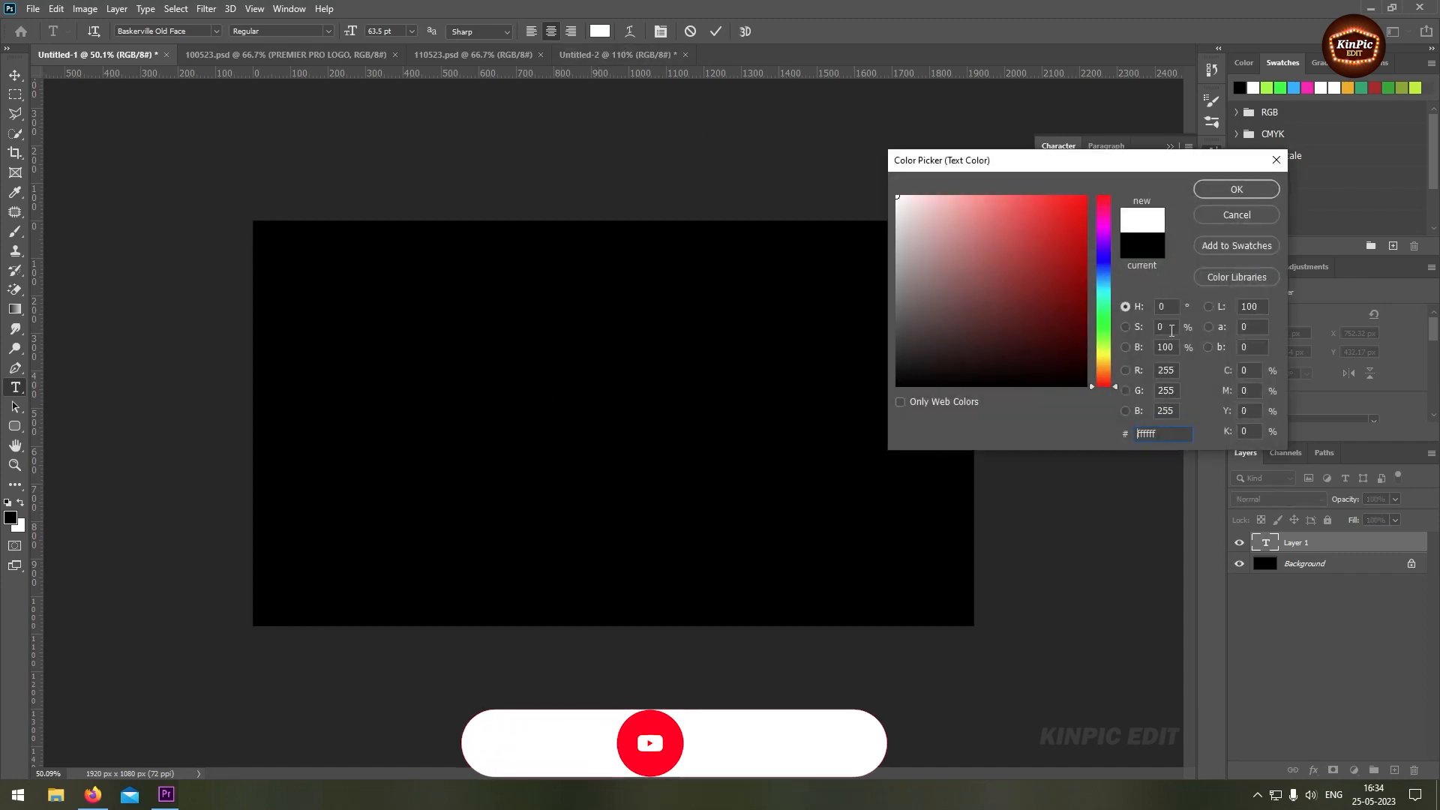
pyautogui.click(1237, 189)
pyautogui.write('SEVEN')
pyautogui.press('BackSpace')
pyautogui.press('BackSpace')
pyautogui.press('BackSpace')
pyautogui.write('ZEN')
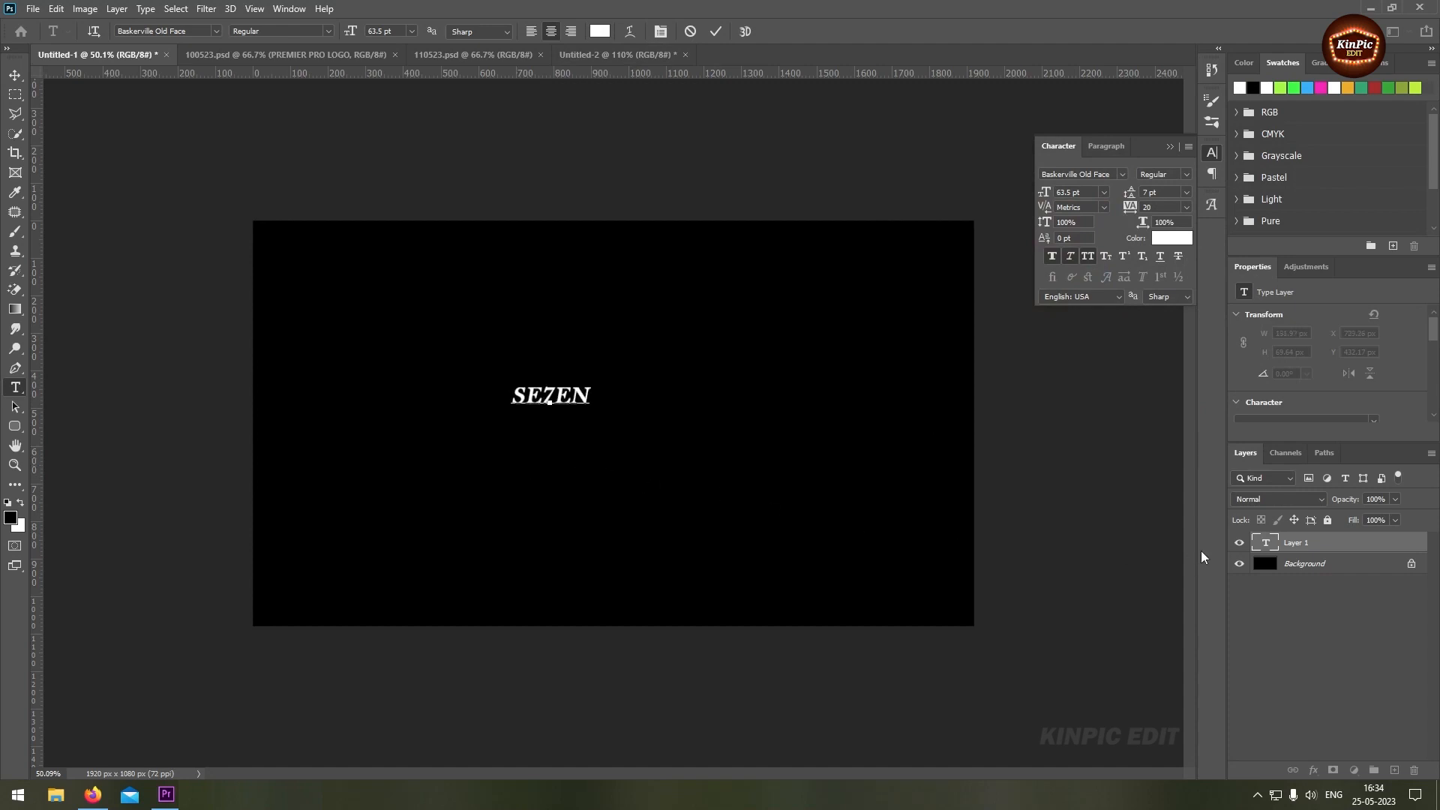
pyautogui.click(1321, 553)
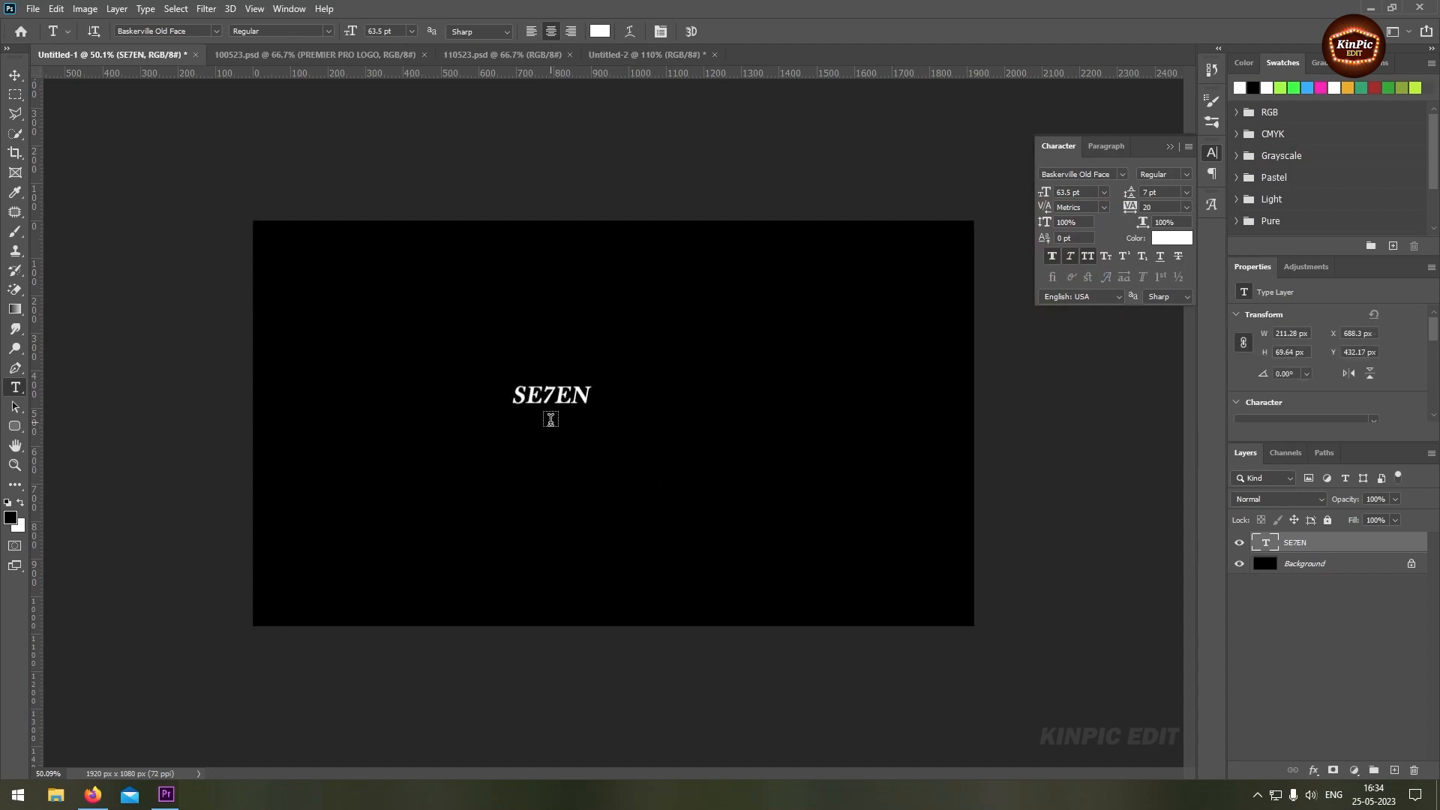
# Scale the SE7EN text up to about 378% and centre it horizontally on the canvas
pyautogui.click(15, 75)
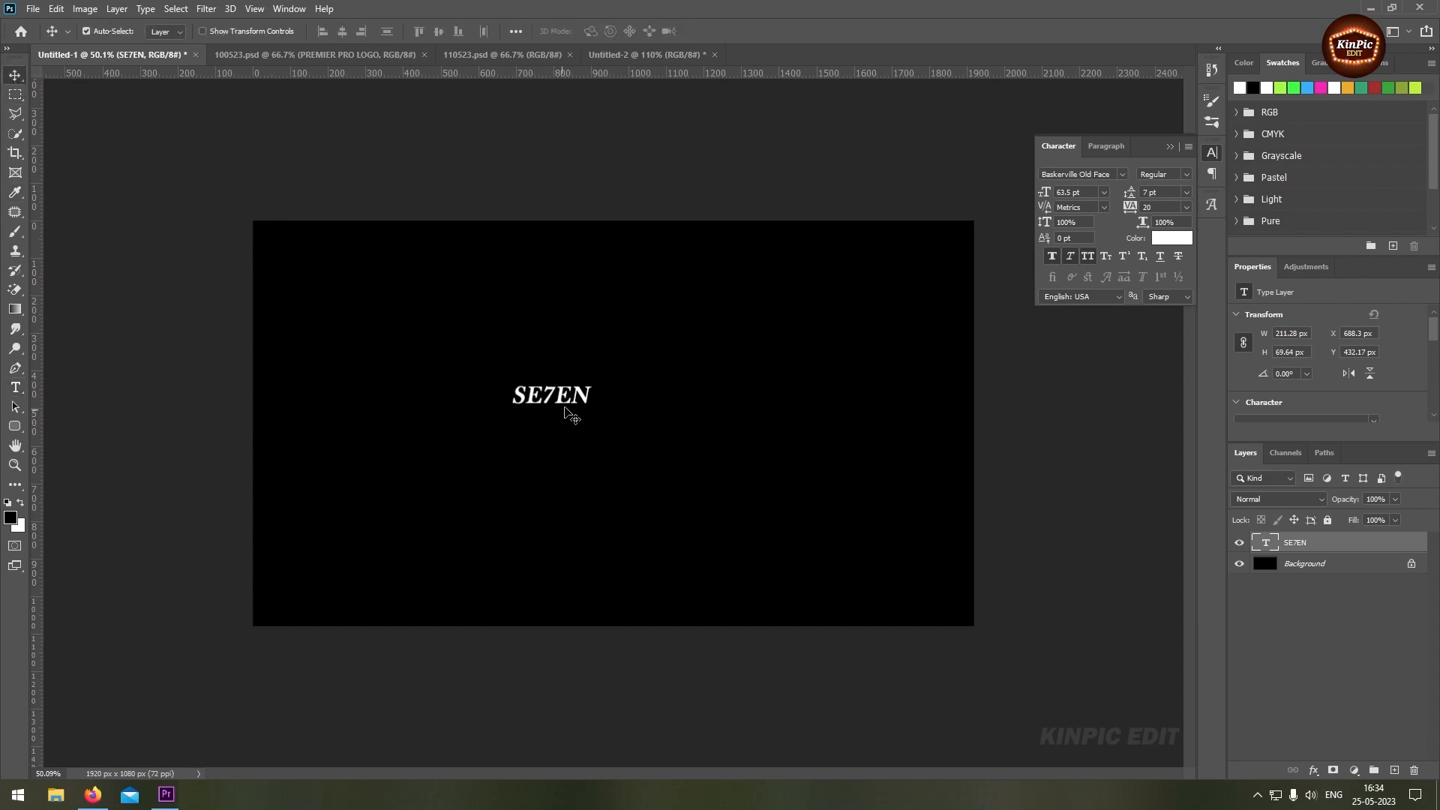
pyautogui.press('ctrl')
pyautogui.hotkey('ctrl', 't')
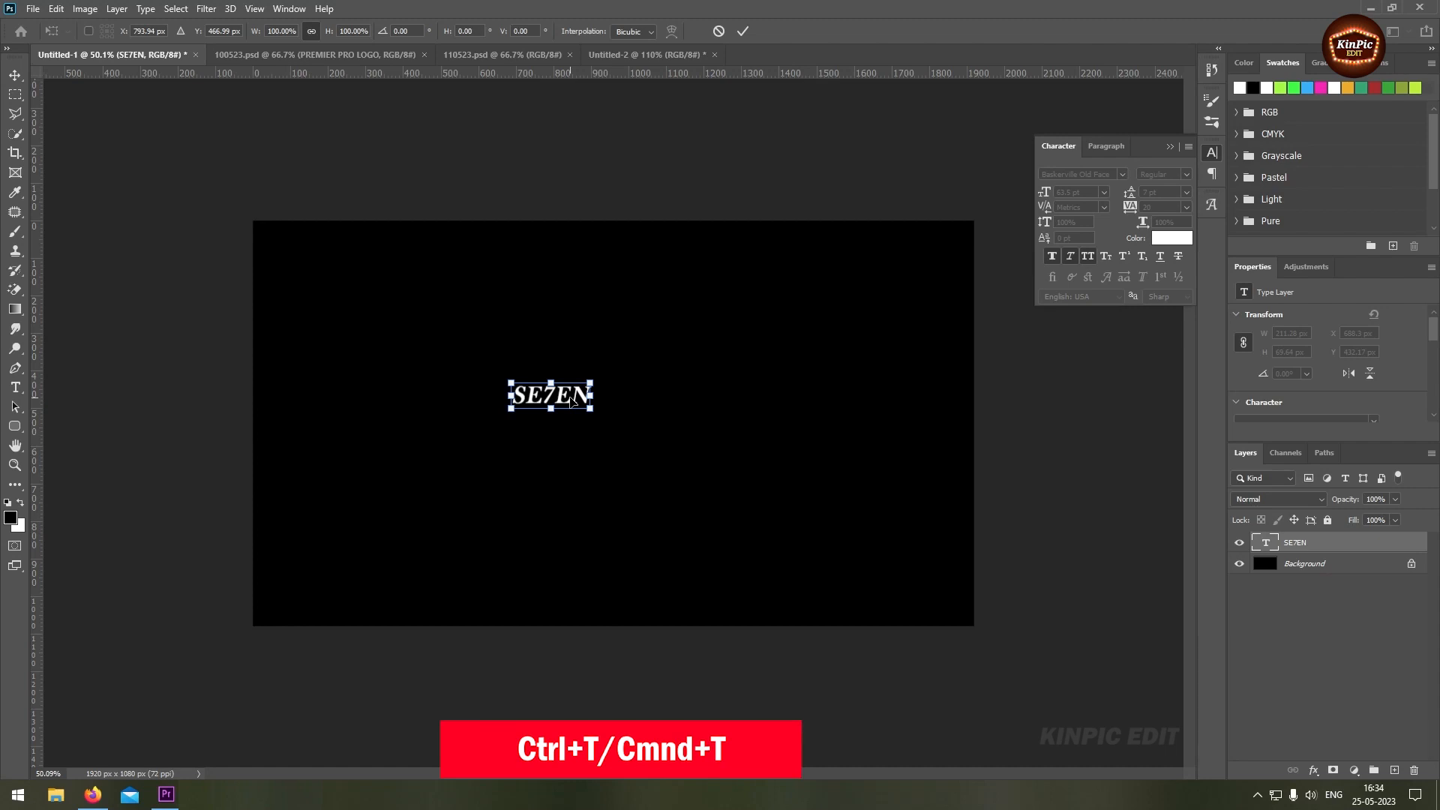
pyautogui.moveTo(562, 401); pyautogui.dragTo(741, 499)
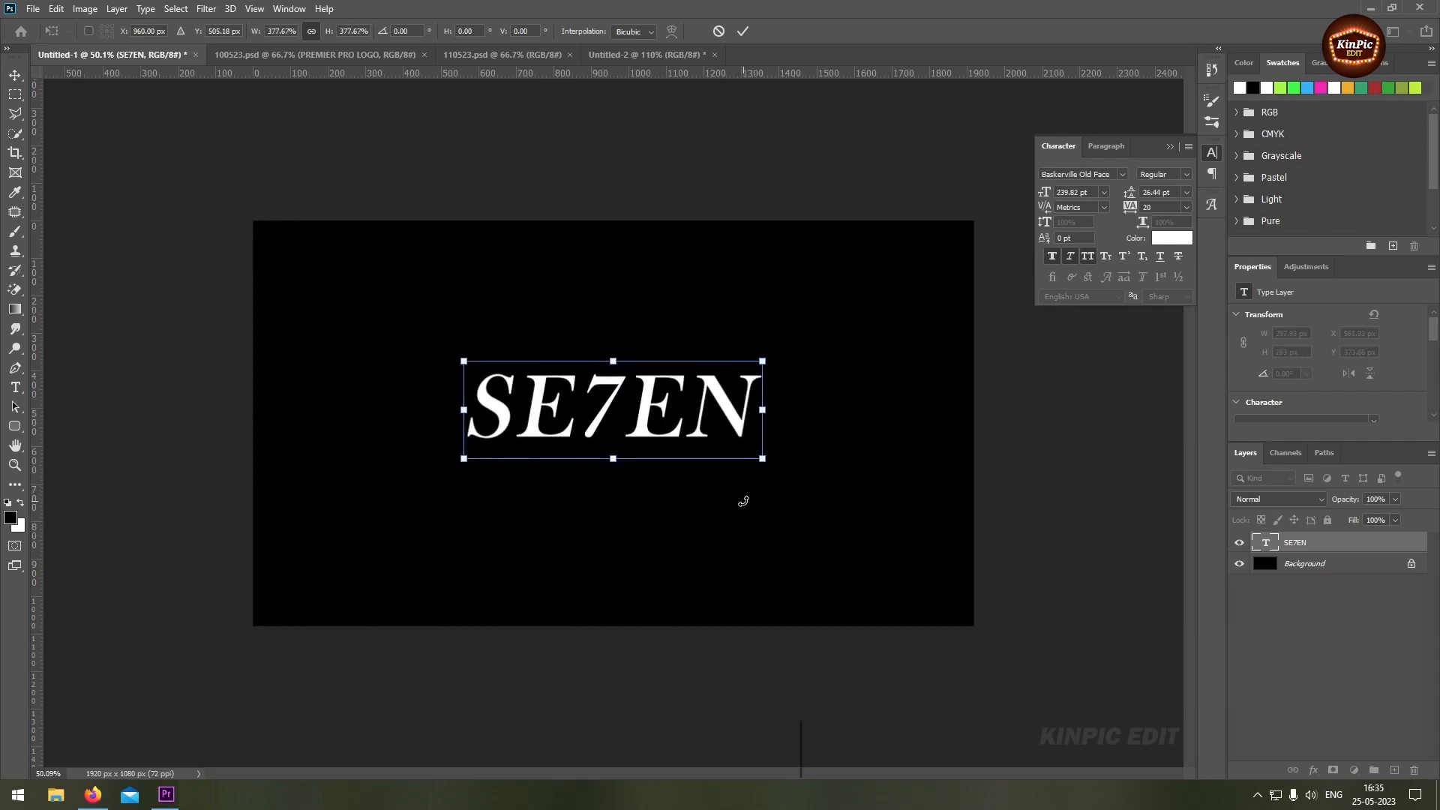
pyautogui.press('Return')
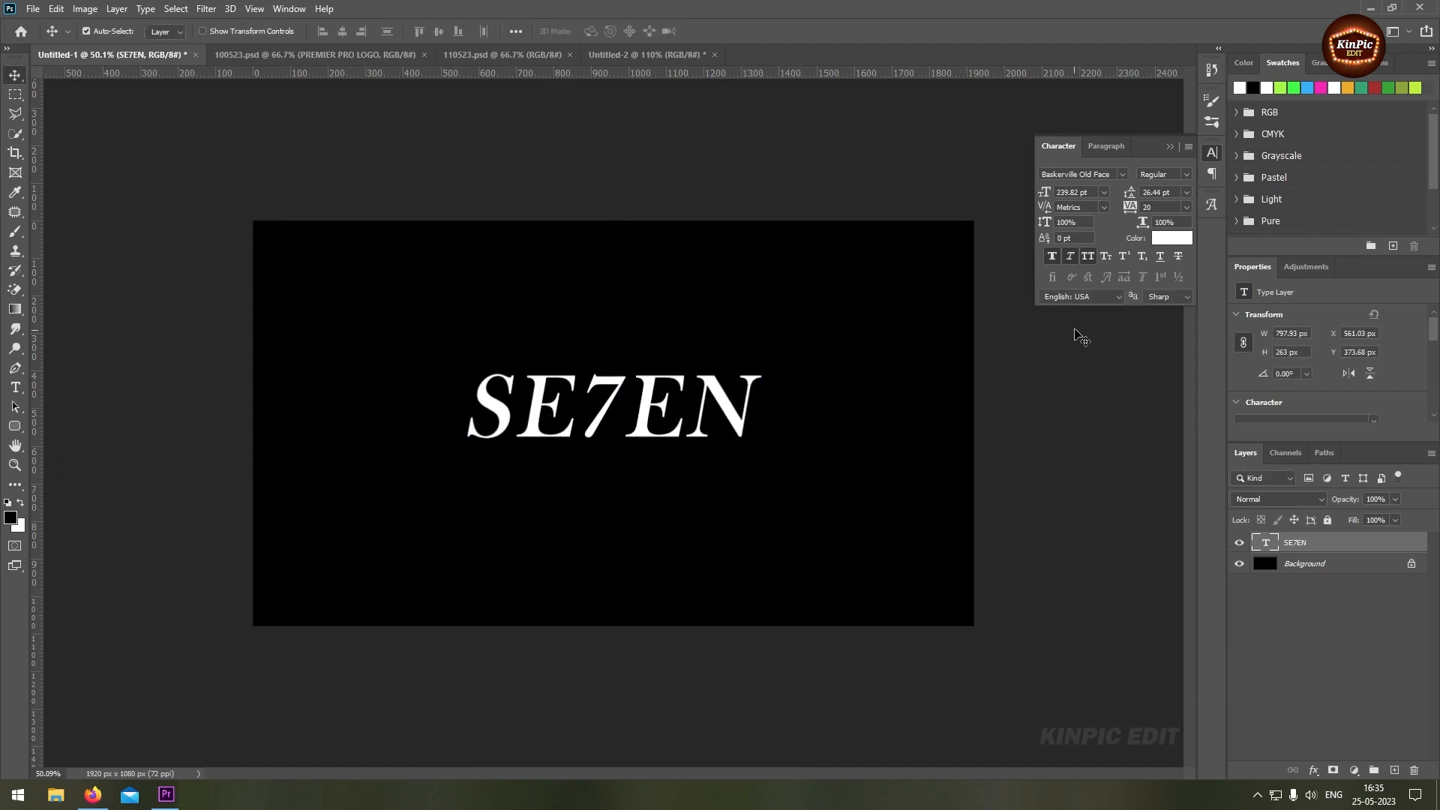
# Turn off faux italic for the SE7EN text and choose the Baskerville Old Face font
pyautogui.click(1069, 257)
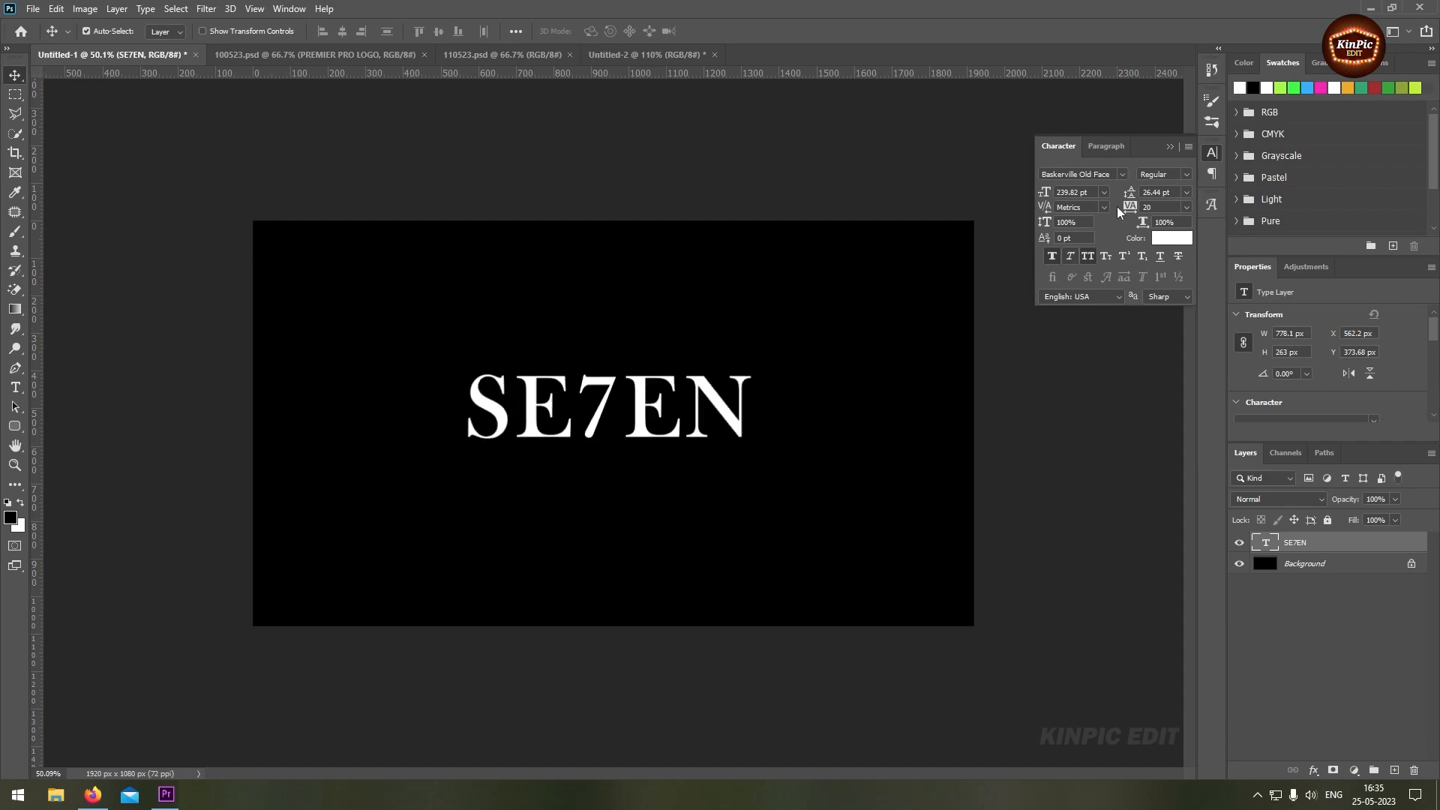
pyautogui.click(1121, 177)
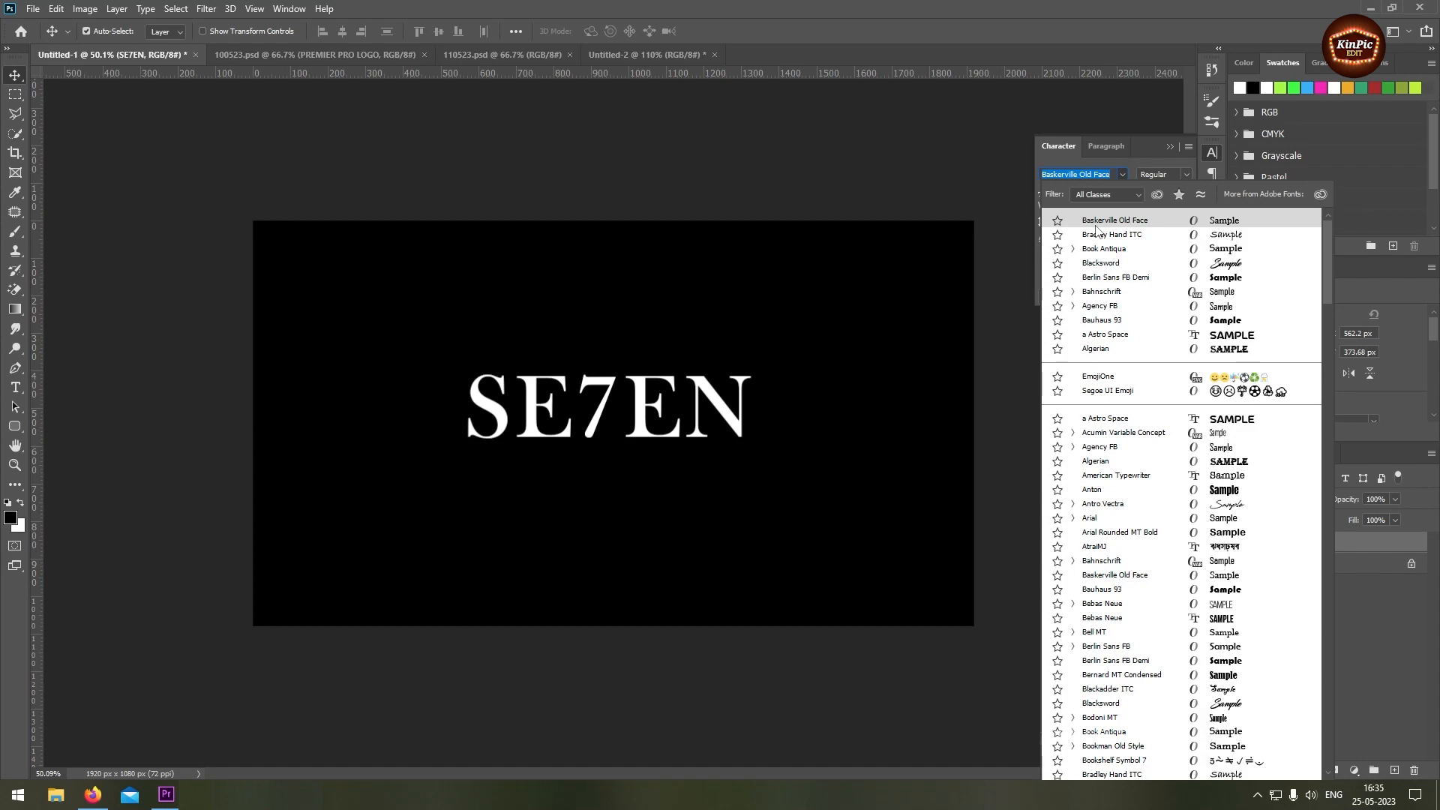
pyautogui.click(1095, 225)
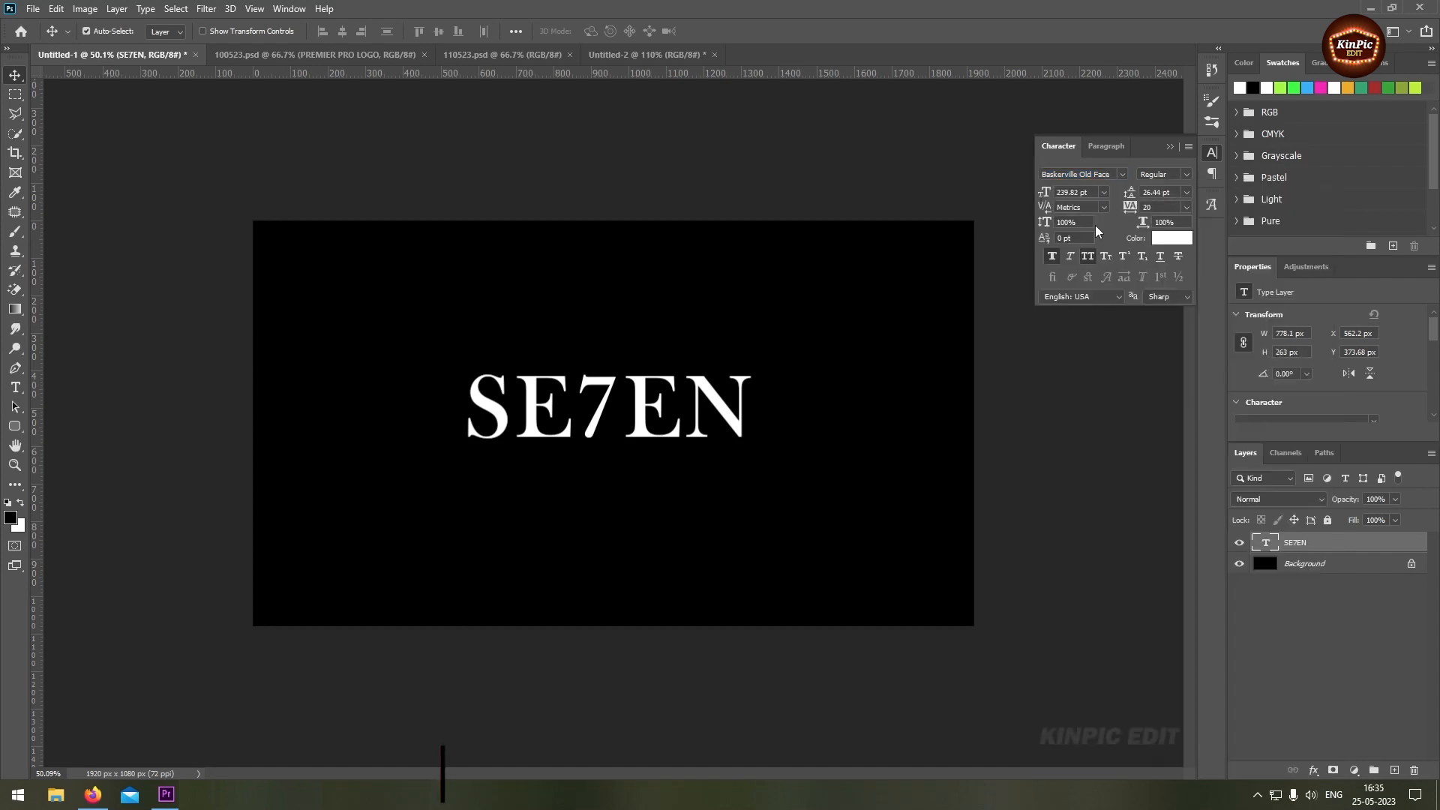
# Add a Gradient Overlay to the SE7EN layer and open its gradient for editing, keeping the start stop yellow (facd24)
pyautogui.doubleClick(1321, 551)
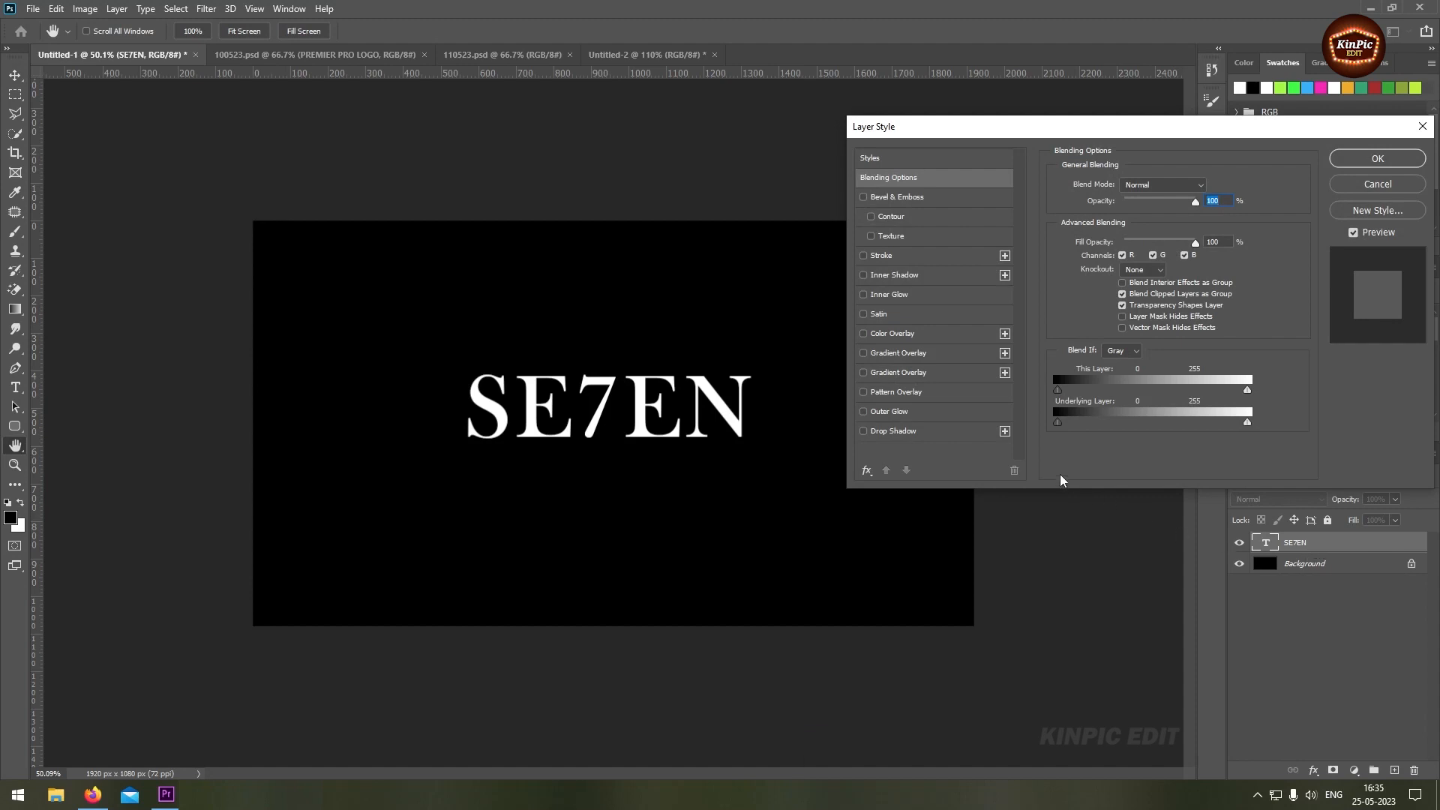
pyautogui.click(864, 373)
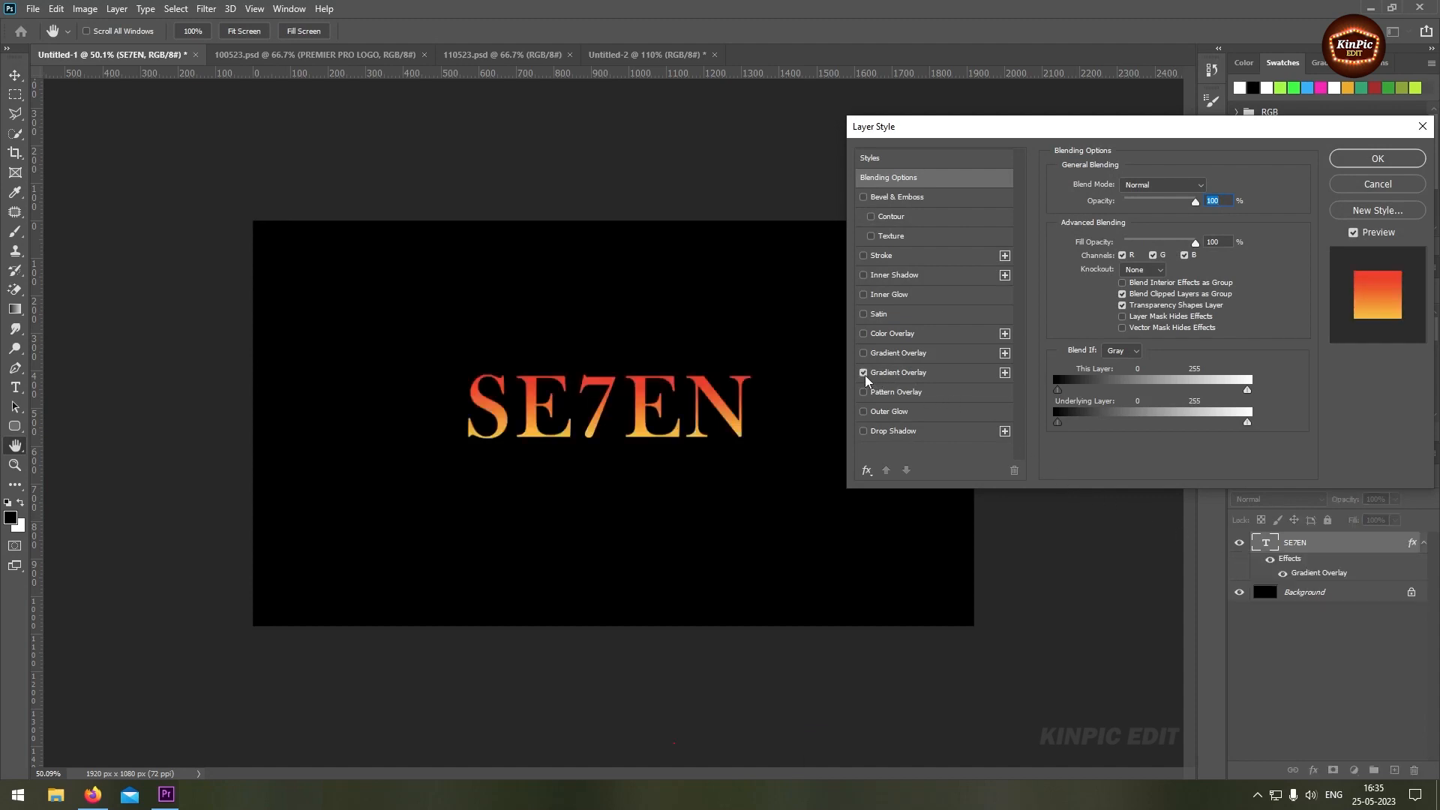
pyautogui.click(943, 379)
pyautogui.click(1148, 221)
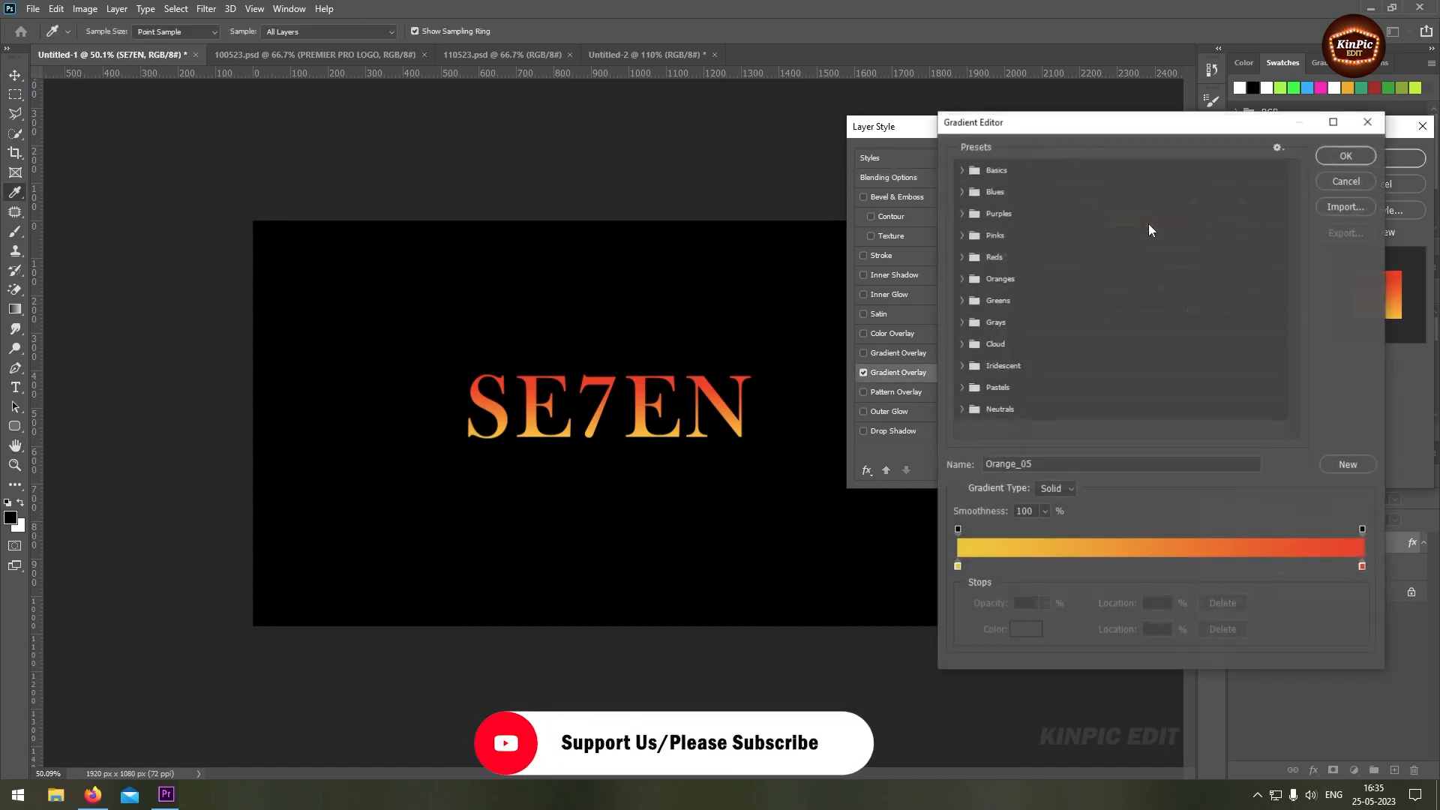
pyautogui.click(957, 568)
pyautogui.click(1020, 630)
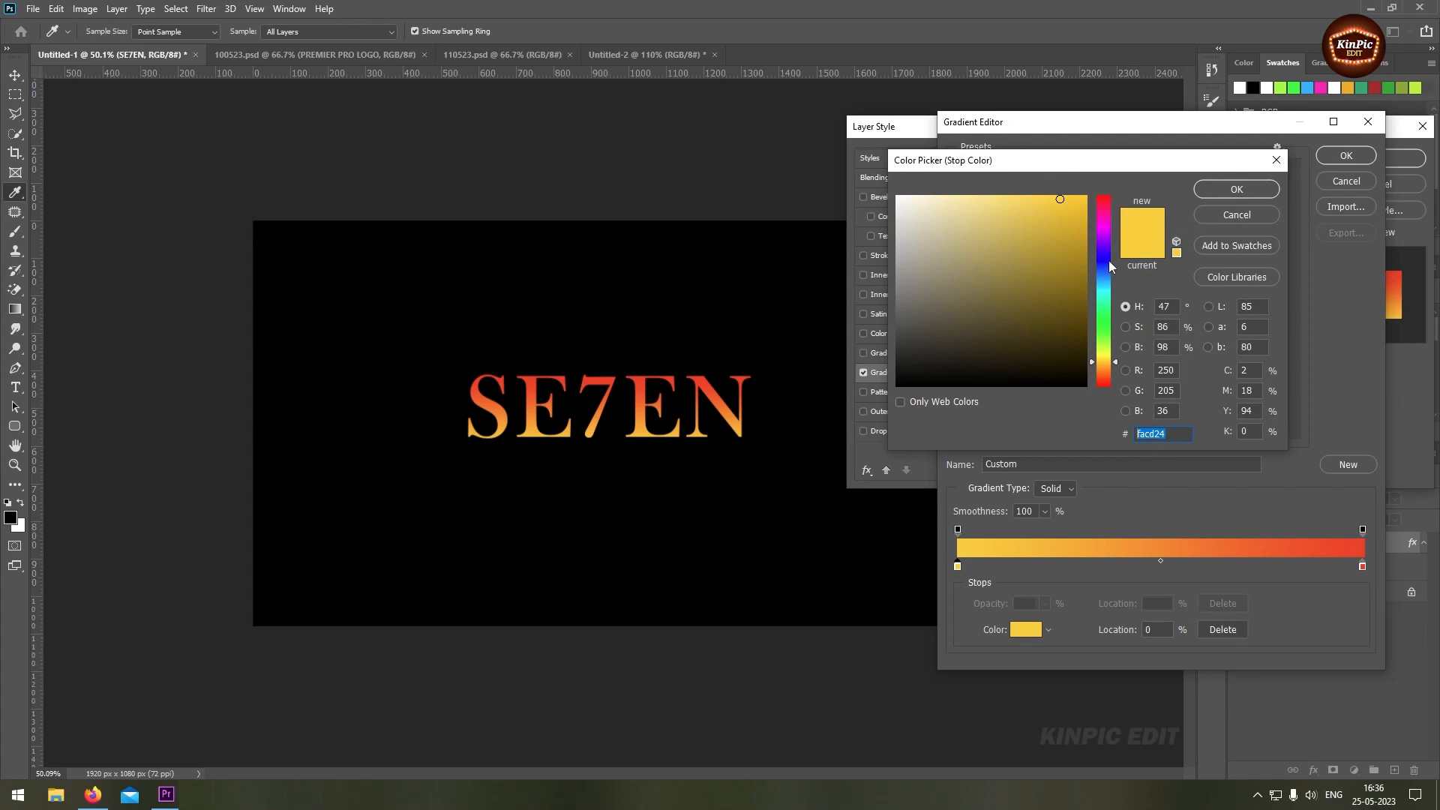
pyautogui.click(1258, 188)
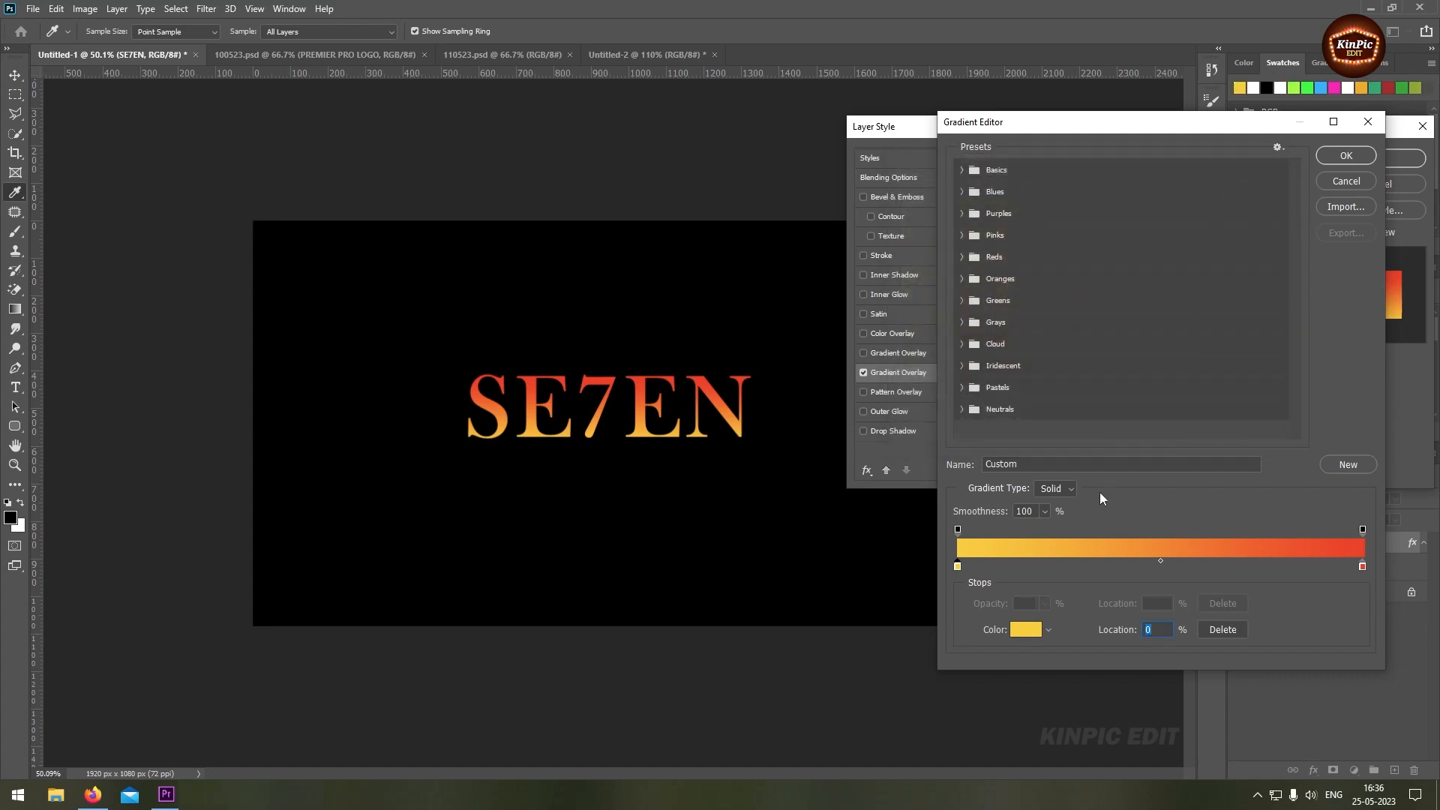
# Add a gradient colour stop at 22% and make it bright green
pyautogui.click(1033, 567)
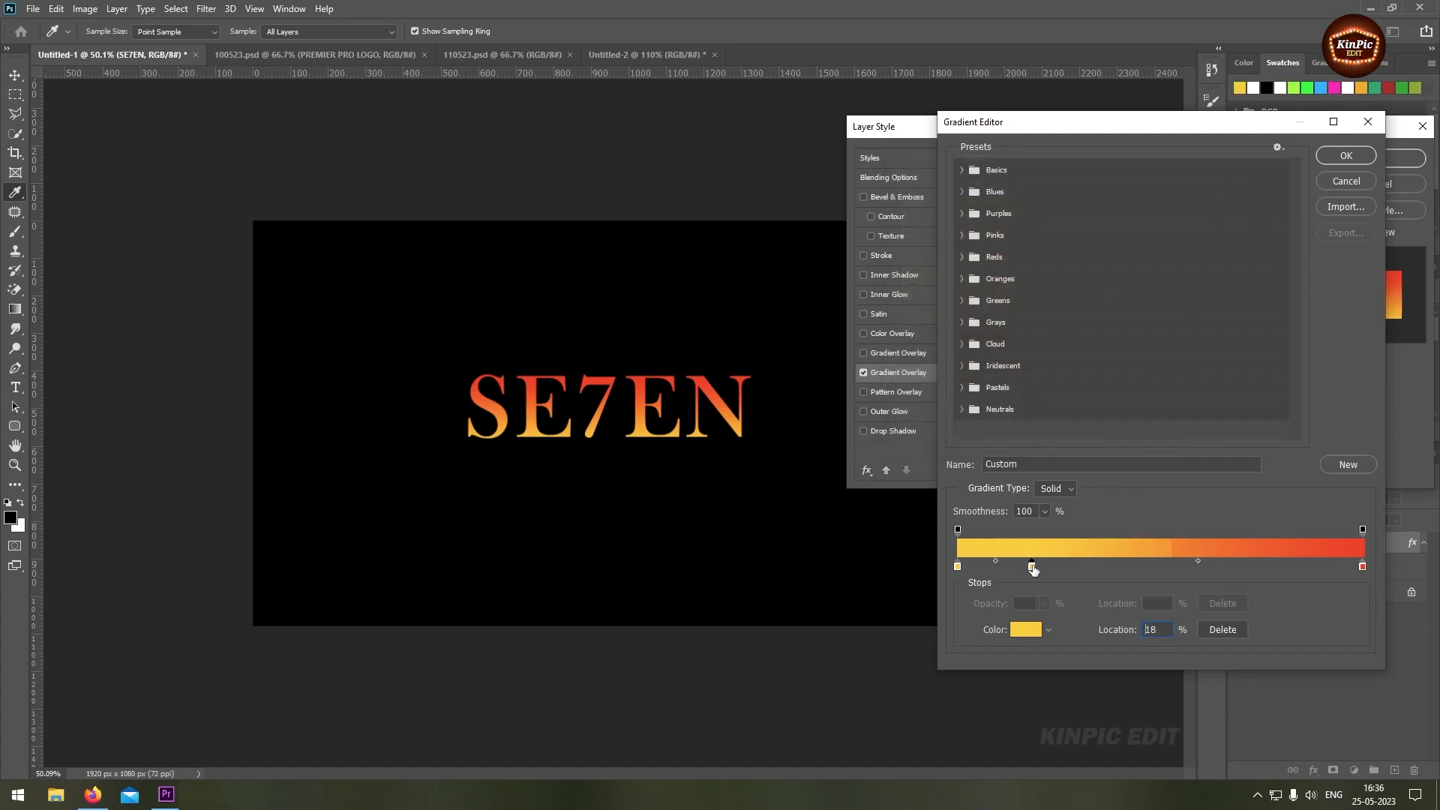
pyautogui.moveTo(1034, 566); pyautogui.dragTo(1048, 564)
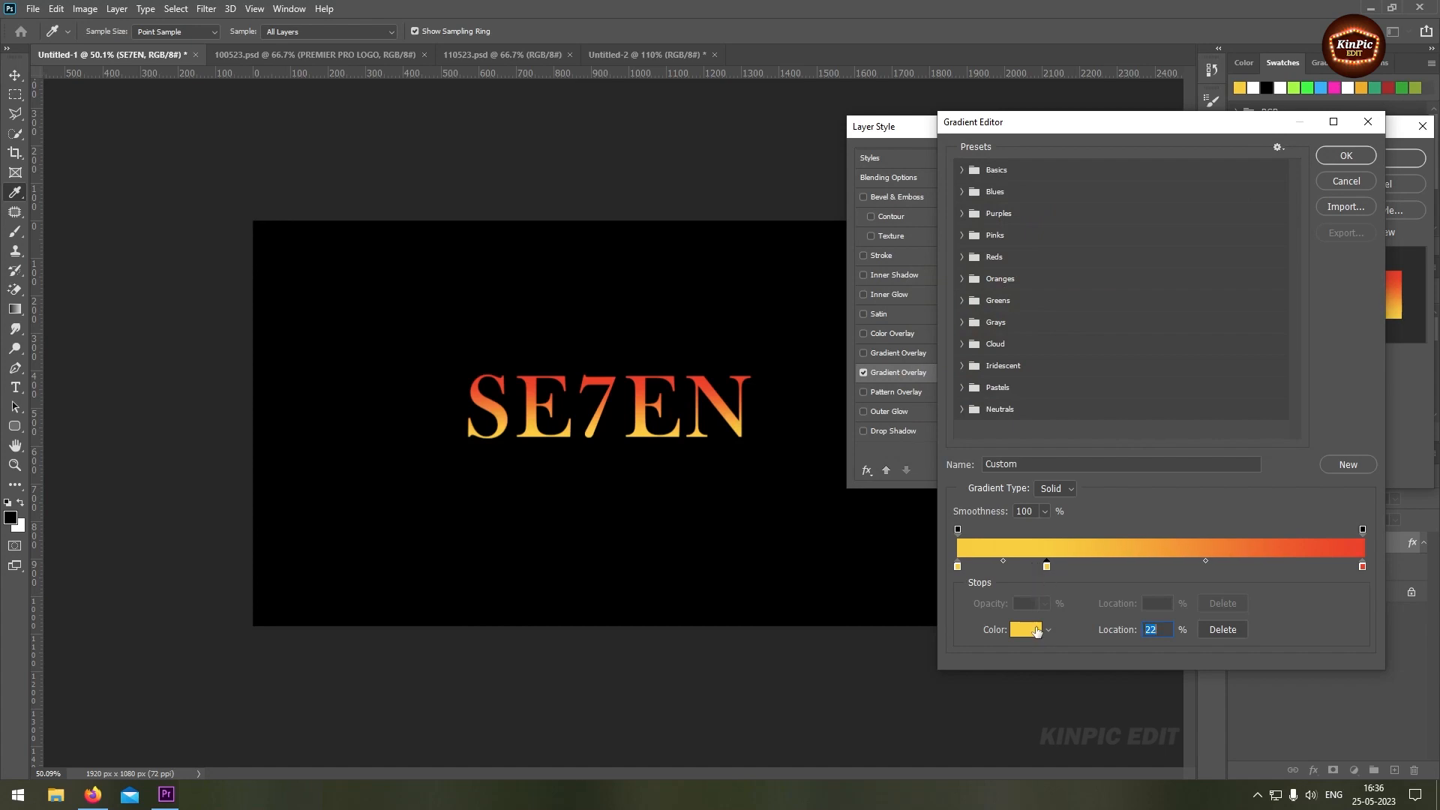
pyautogui.click(1028, 631)
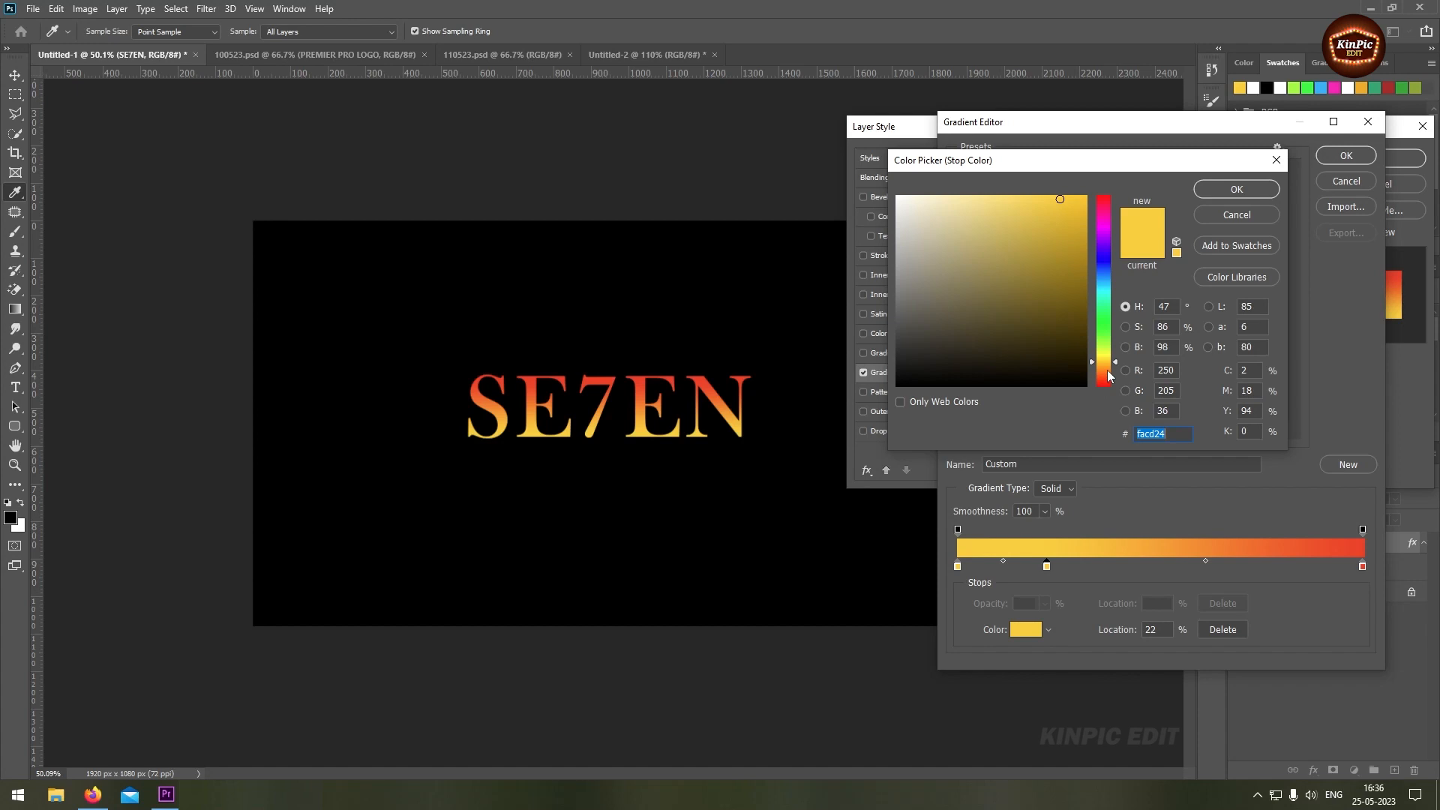
pyautogui.moveTo(1108, 375); pyautogui.dragTo(1108, 324)
pyautogui.click(1237, 190)
# Add another gradient colour stop at 44% and colour it light blue (24b6fa)
pyautogui.click(1112, 569)
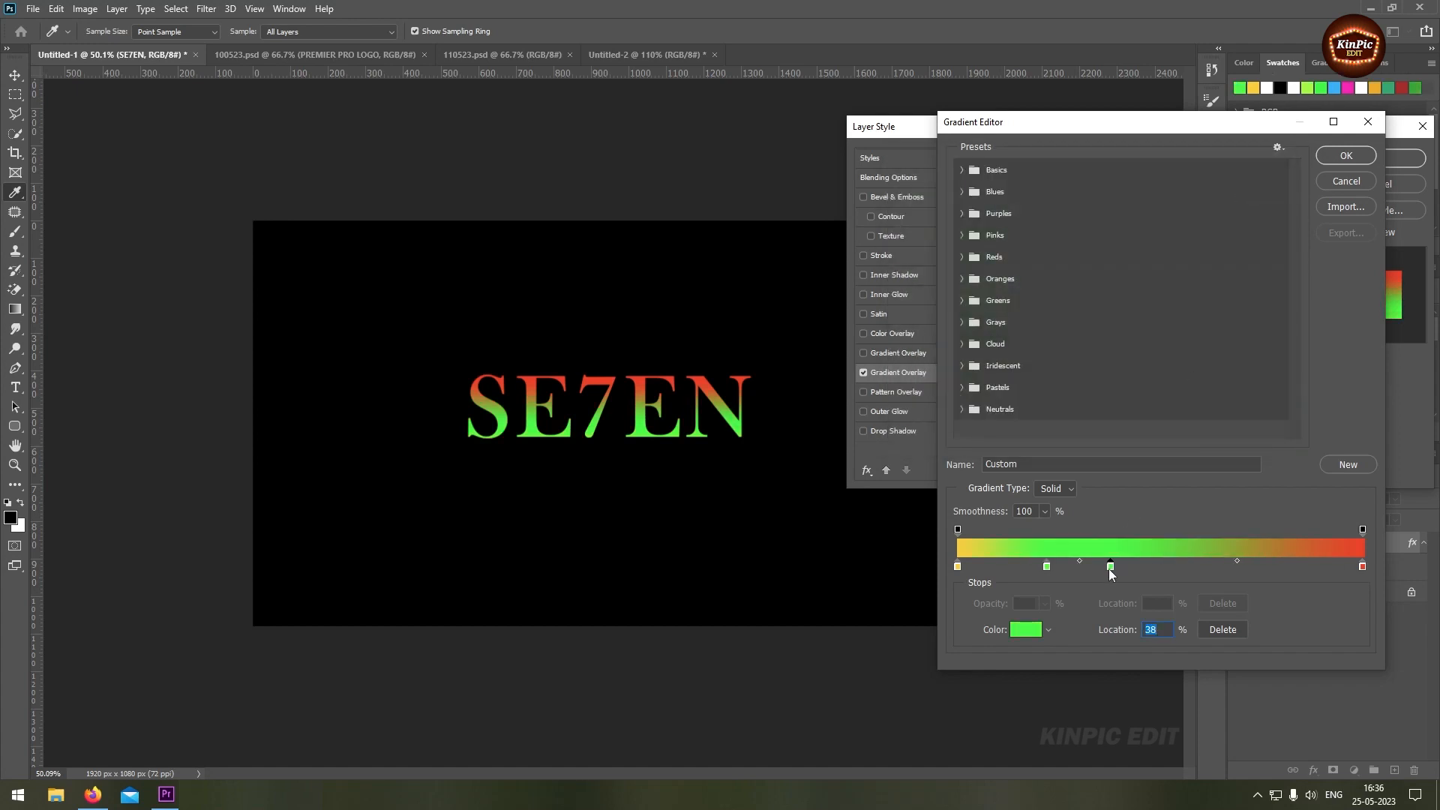
pyautogui.moveTo(1111, 570); pyautogui.dragTo(1137, 571)
pyautogui.click(1027, 630)
pyautogui.click(1108, 280)
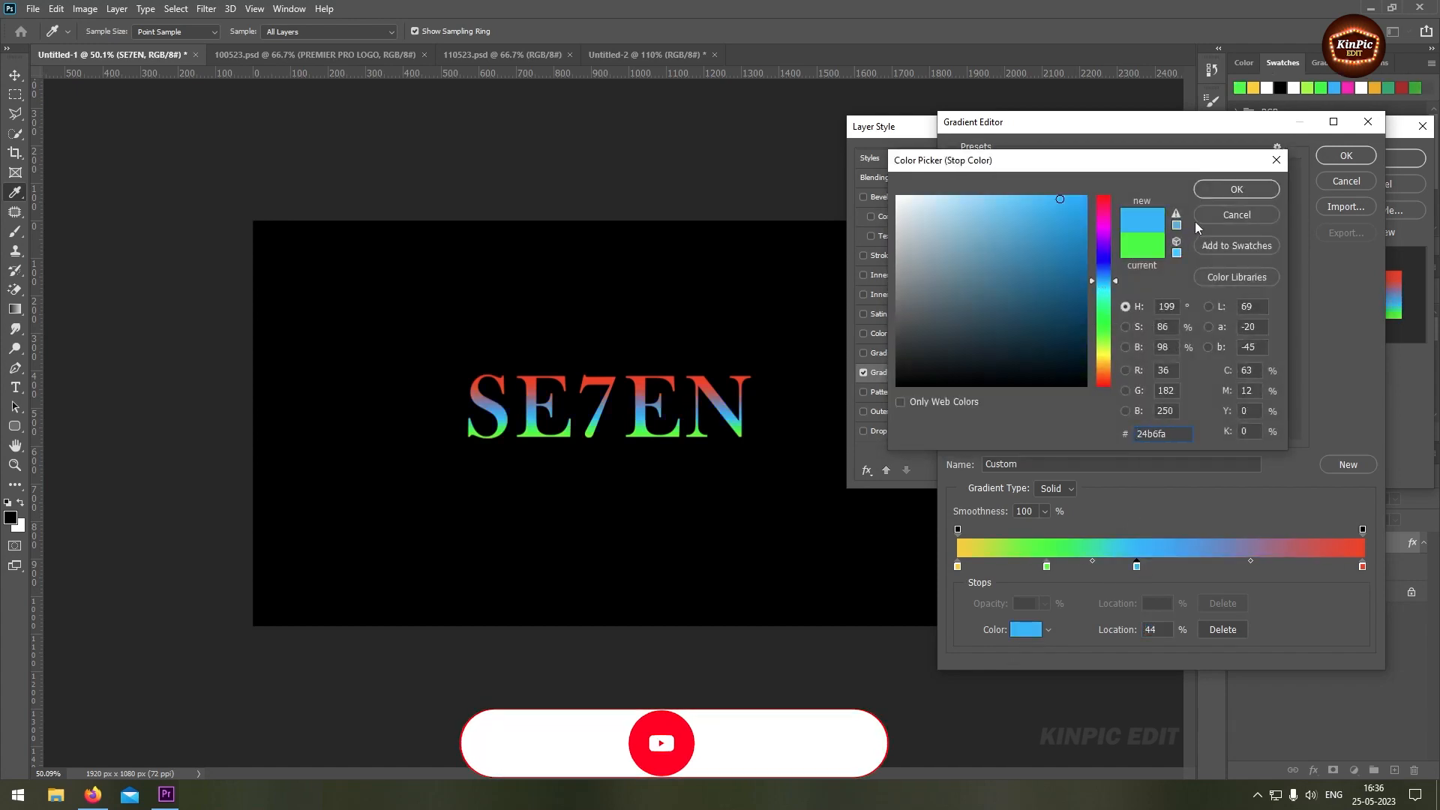
pyautogui.click(1237, 190)
# Add a gradient colour stop at 71% and colour it pinkish red
pyautogui.click(1239, 569)
pyautogui.doubleClick(1246, 566)
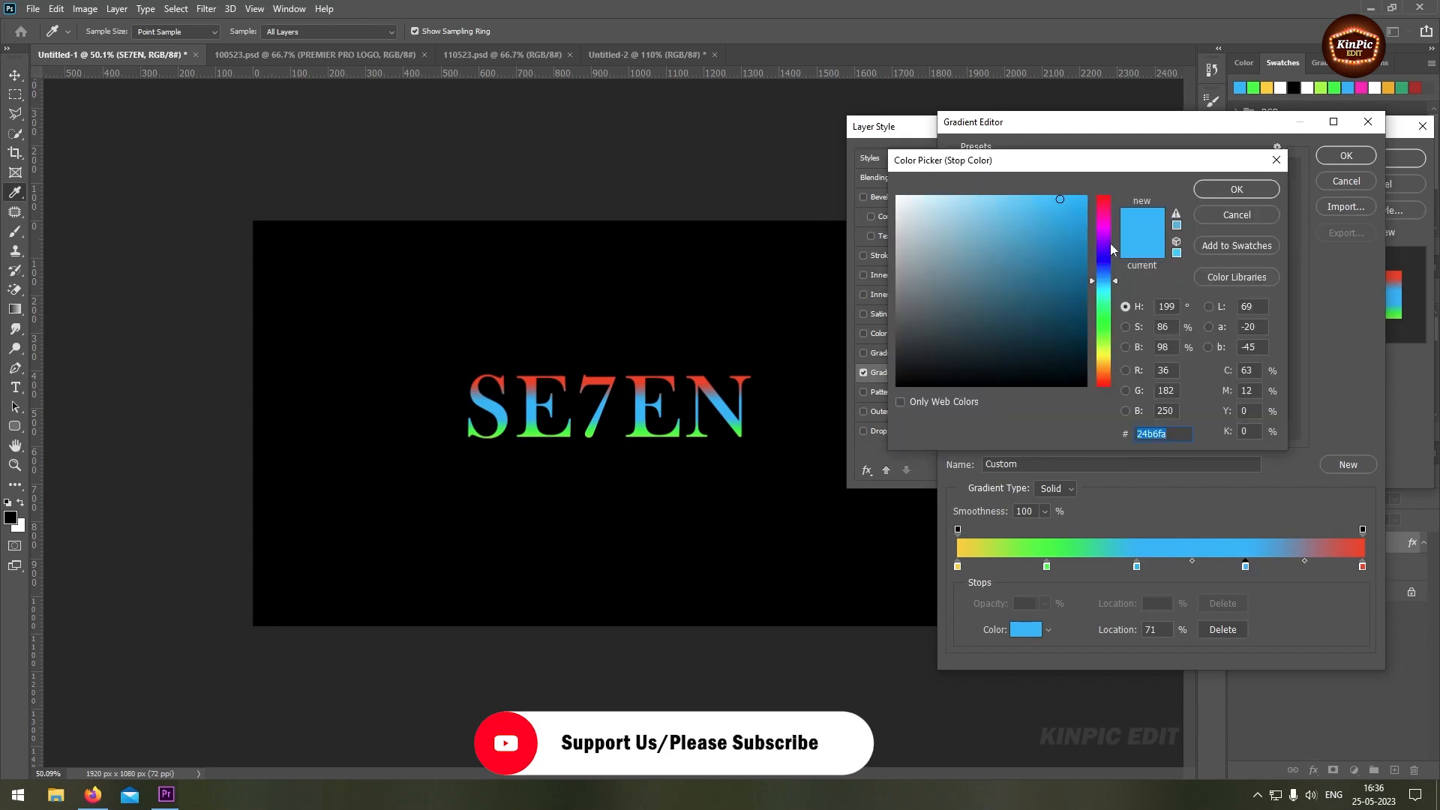
pyautogui.click(1104, 203)
pyautogui.click(1236, 190)
# Set the gradient's end stop to blue (1200ff) and accept the edited gradient
pyautogui.click(1363, 566)
pyautogui.doubleClick(1363, 566)
pyautogui.click(1104, 358)
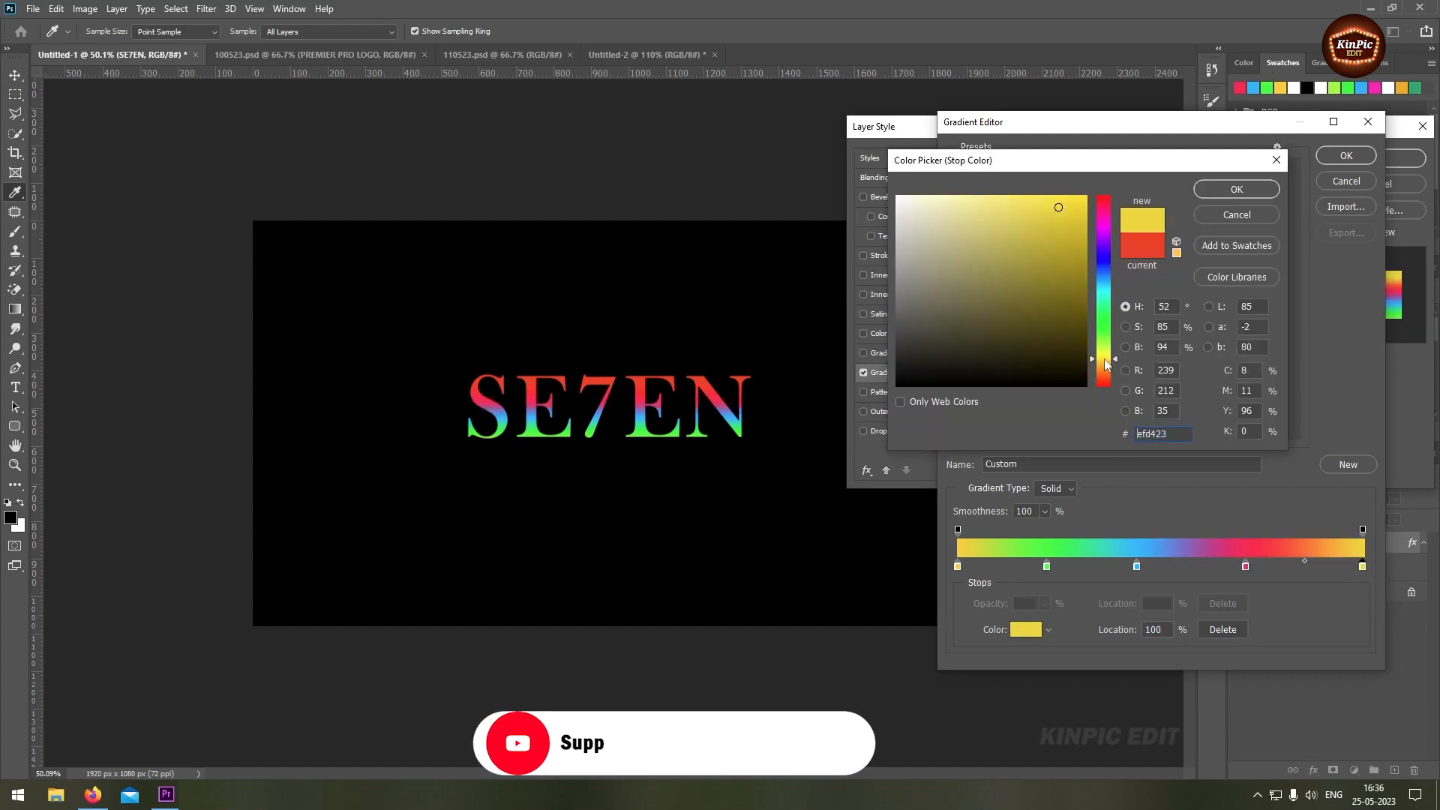
pyautogui.moveTo(1104, 359); pyautogui.dragTo(1108, 258)
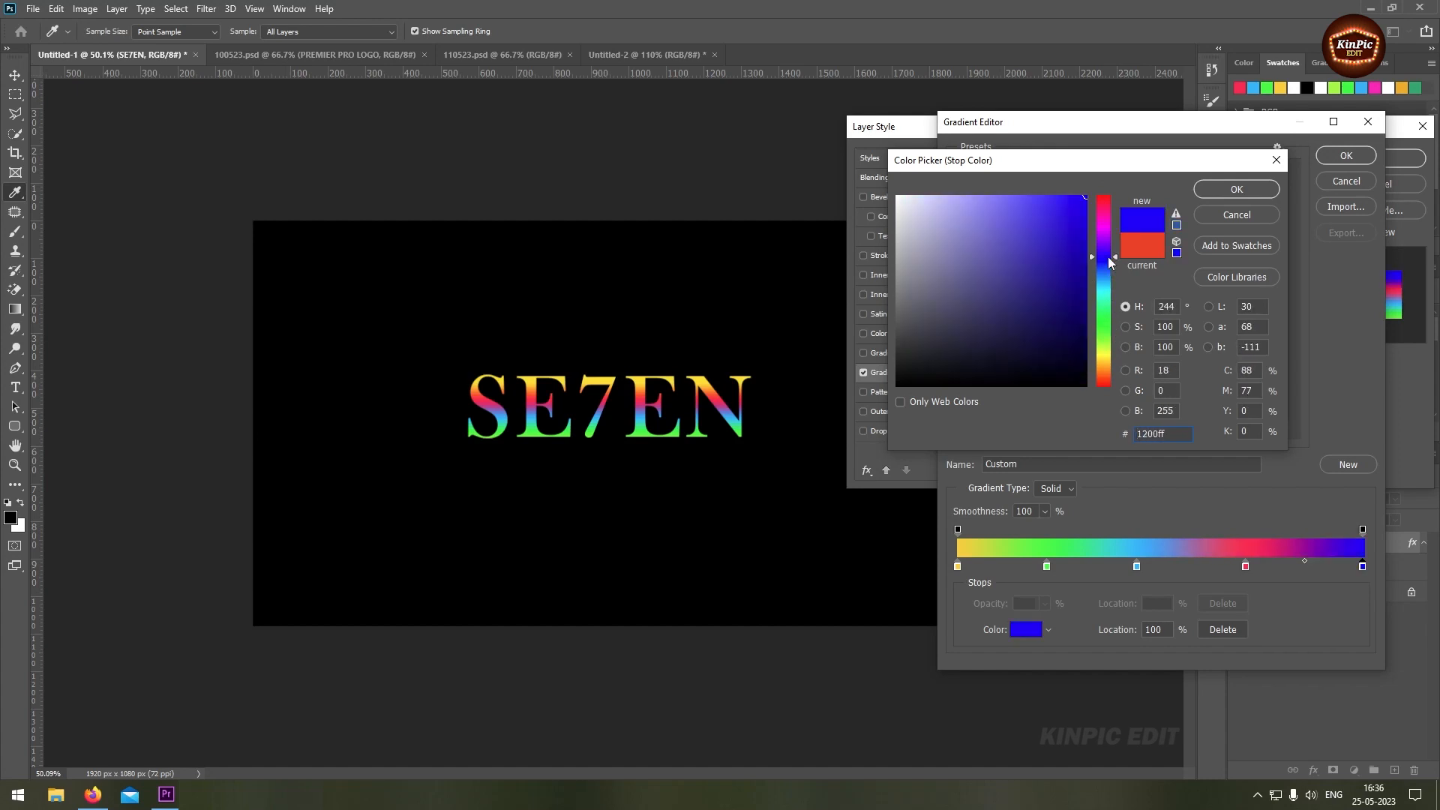
pyautogui.click(1237, 190)
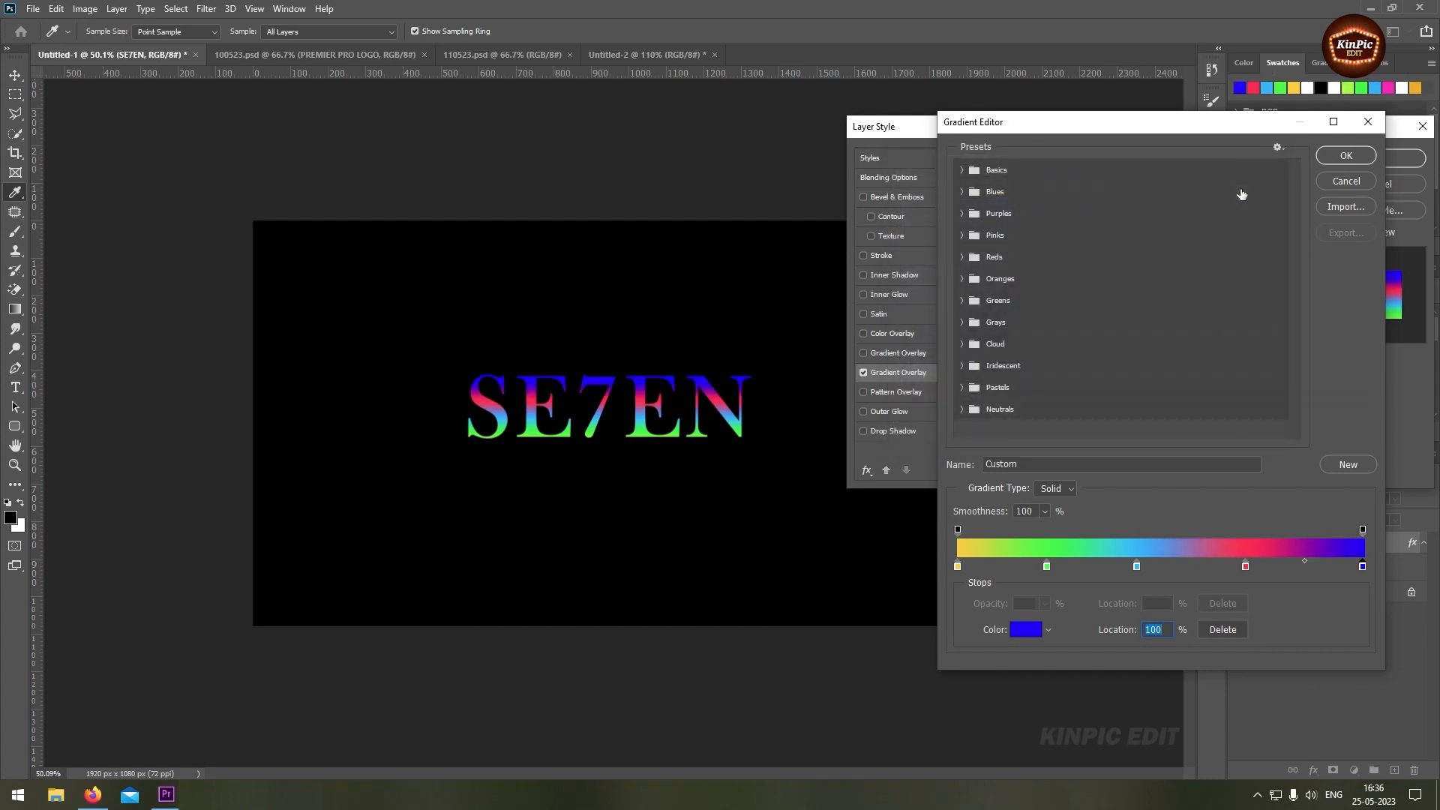
pyautogui.click(1328, 161)
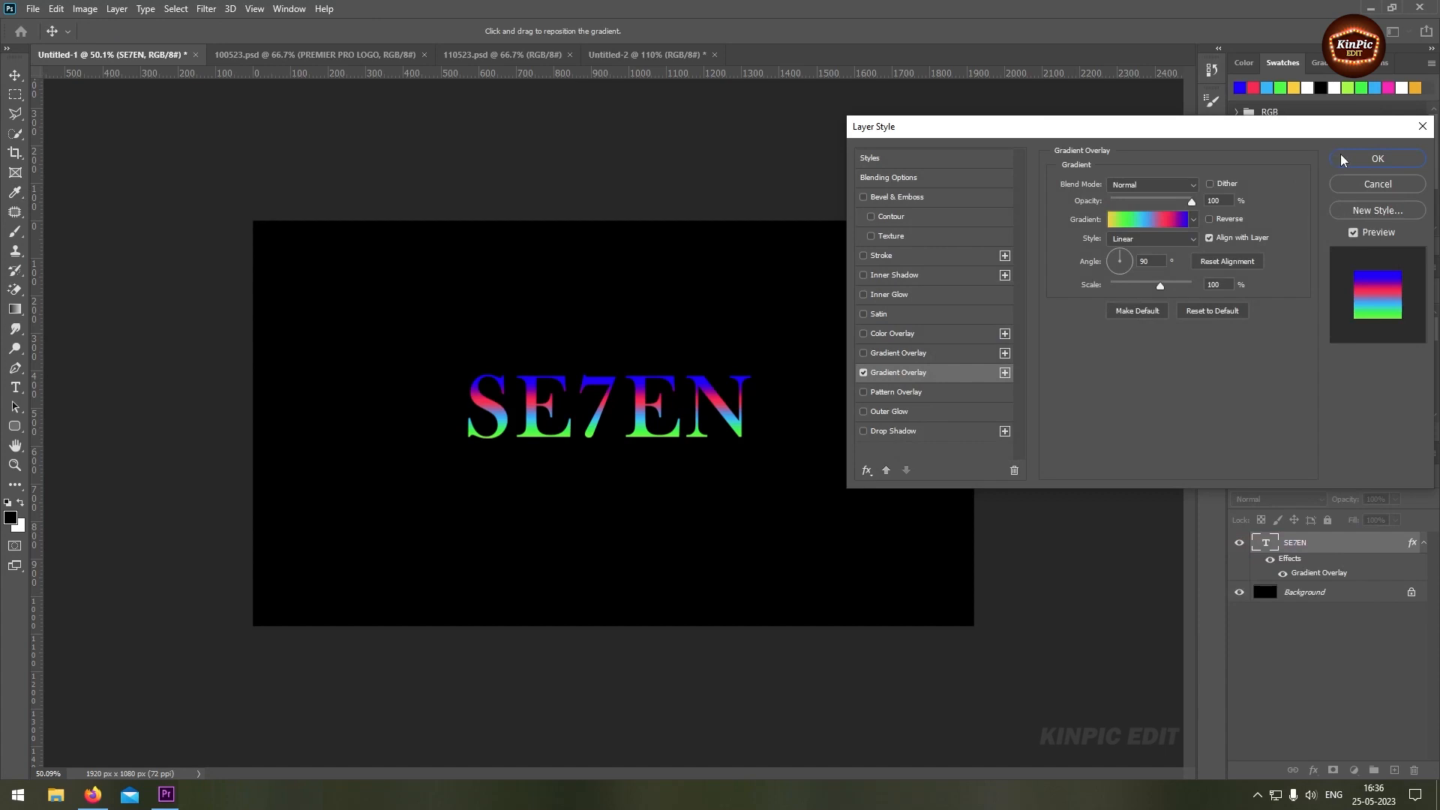
# Set the Gradient Overlay angle to -3° and apply the layer style
pyautogui.moveTo(1158, 264); pyautogui.dragTo(1096, 266)
pyautogui.write('-3')
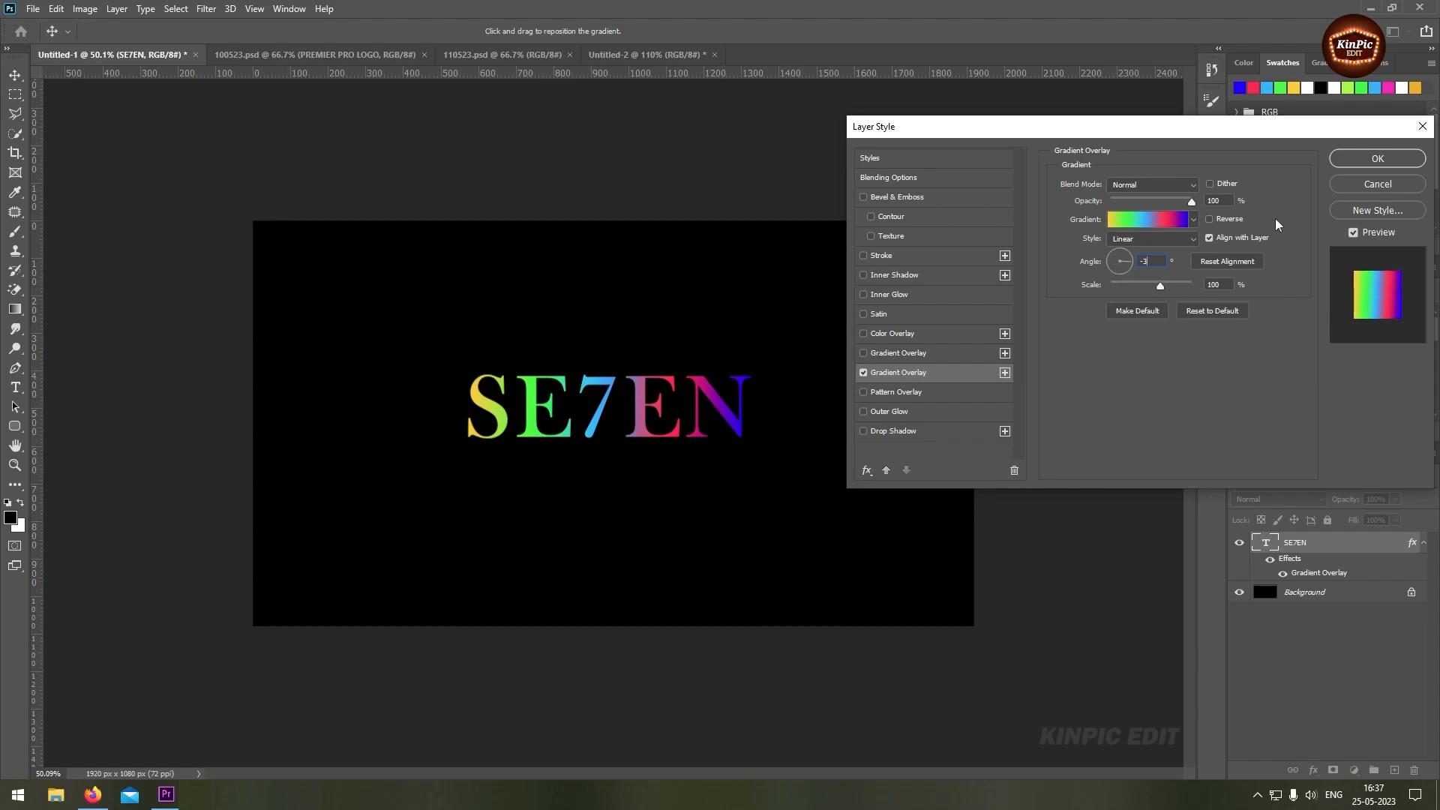
pyautogui.click(1378, 160)
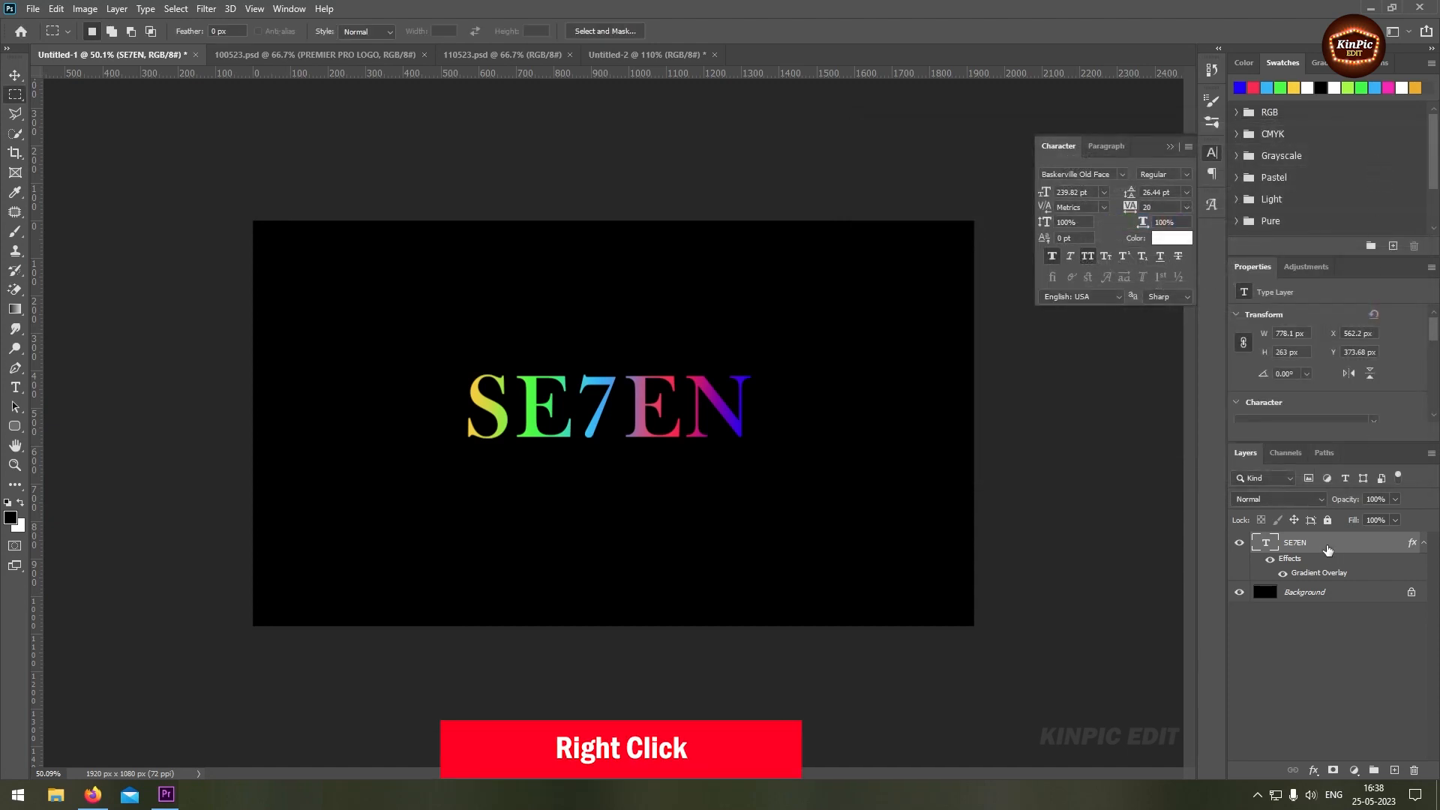
# Rasterize the SE7EN type and copy its lower half to a new layer with a rectangular selection of about 971 × 206 px
pyautogui.rightClick(1327, 548)
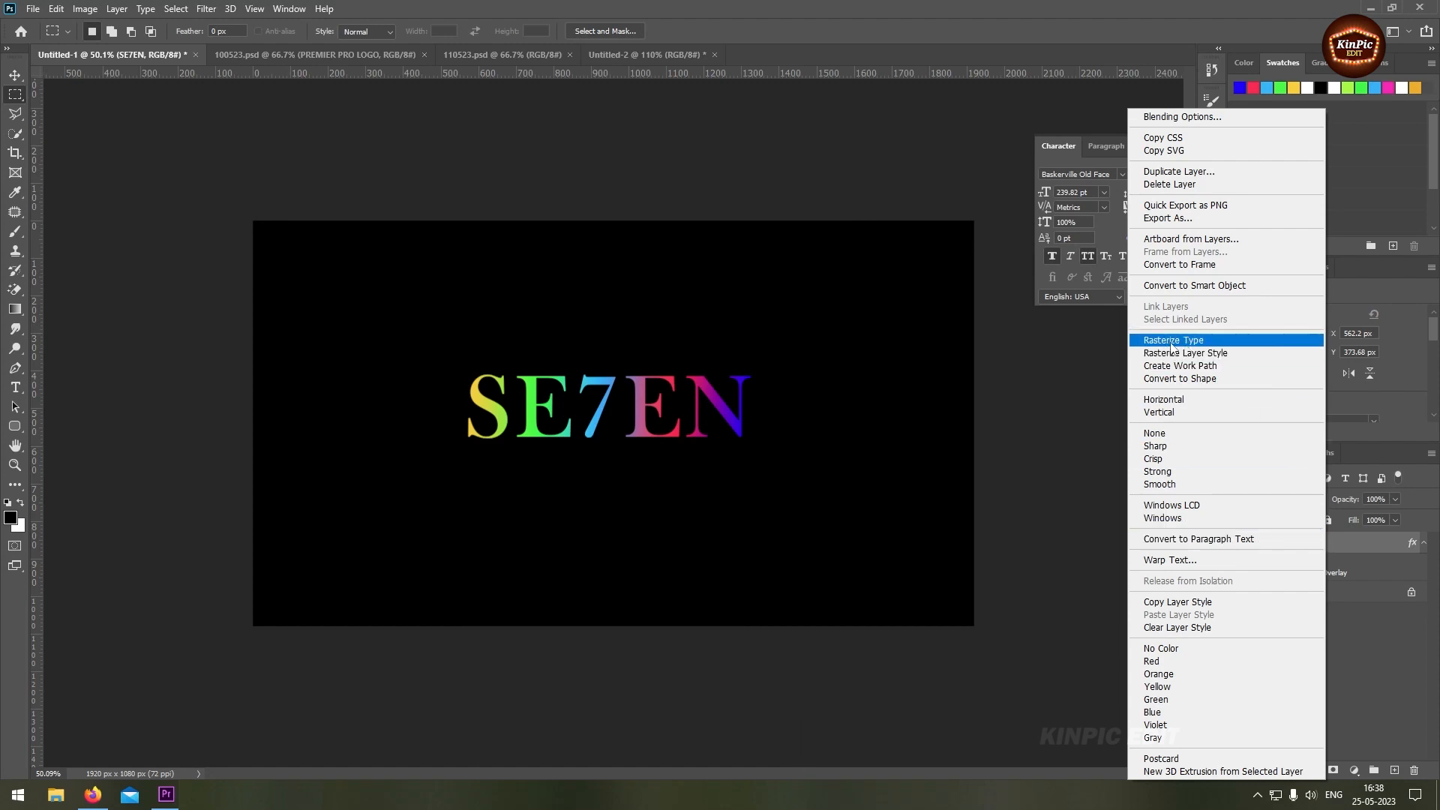
pyautogui.click(1224, 342)
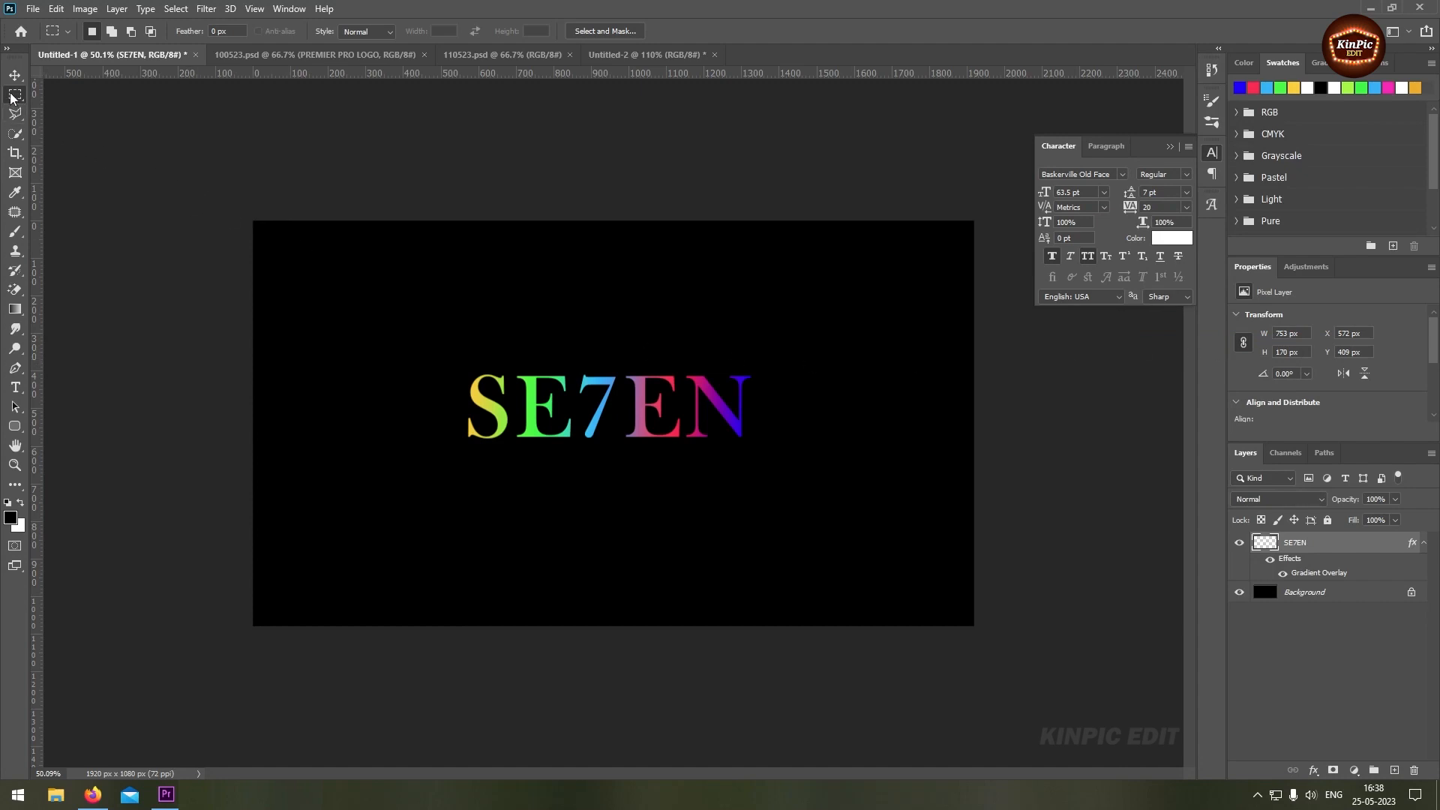
pyautogui.moveTo(447, 413); pyautogui.dragTo(811, 491)
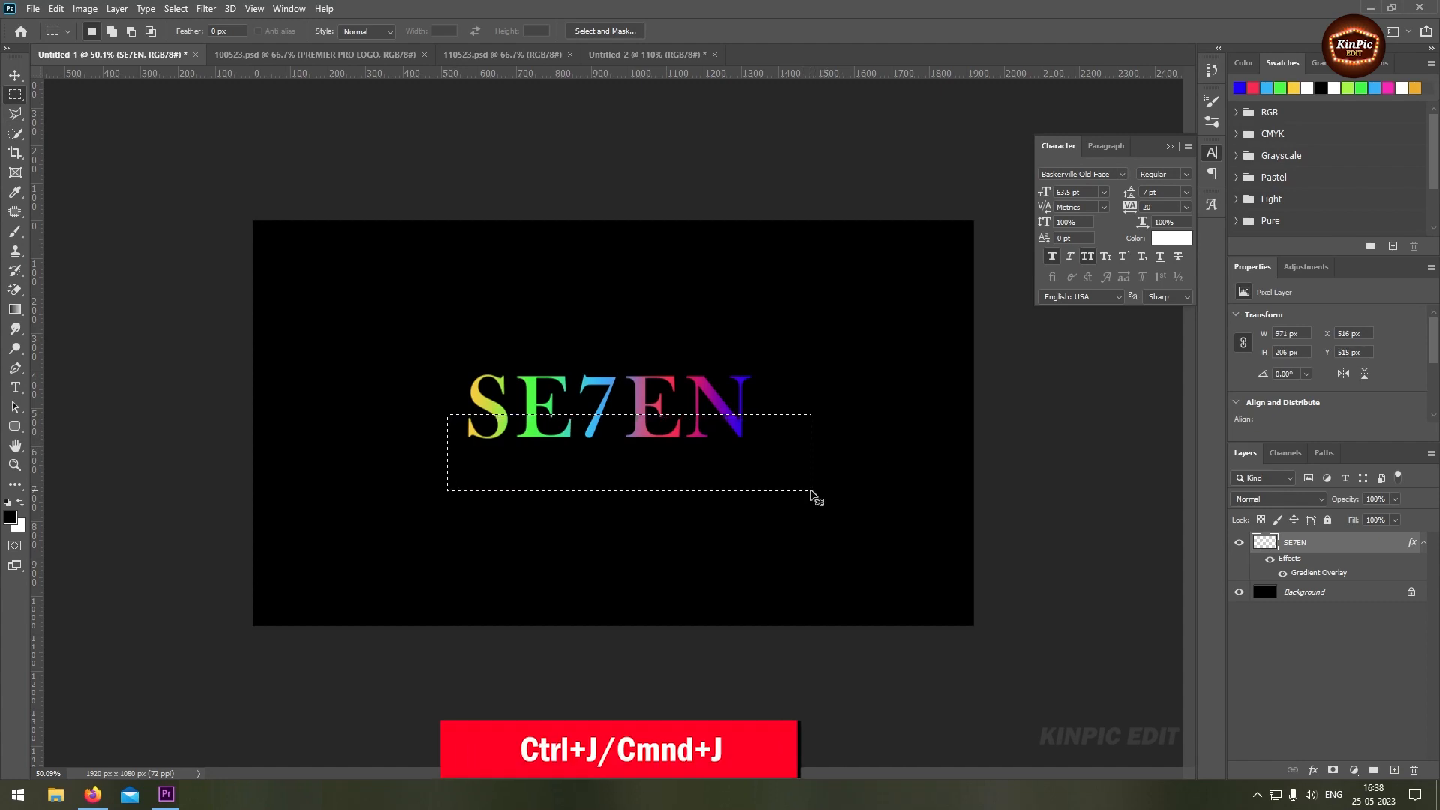
pyautogui.hotkey('ctrl', 'j')
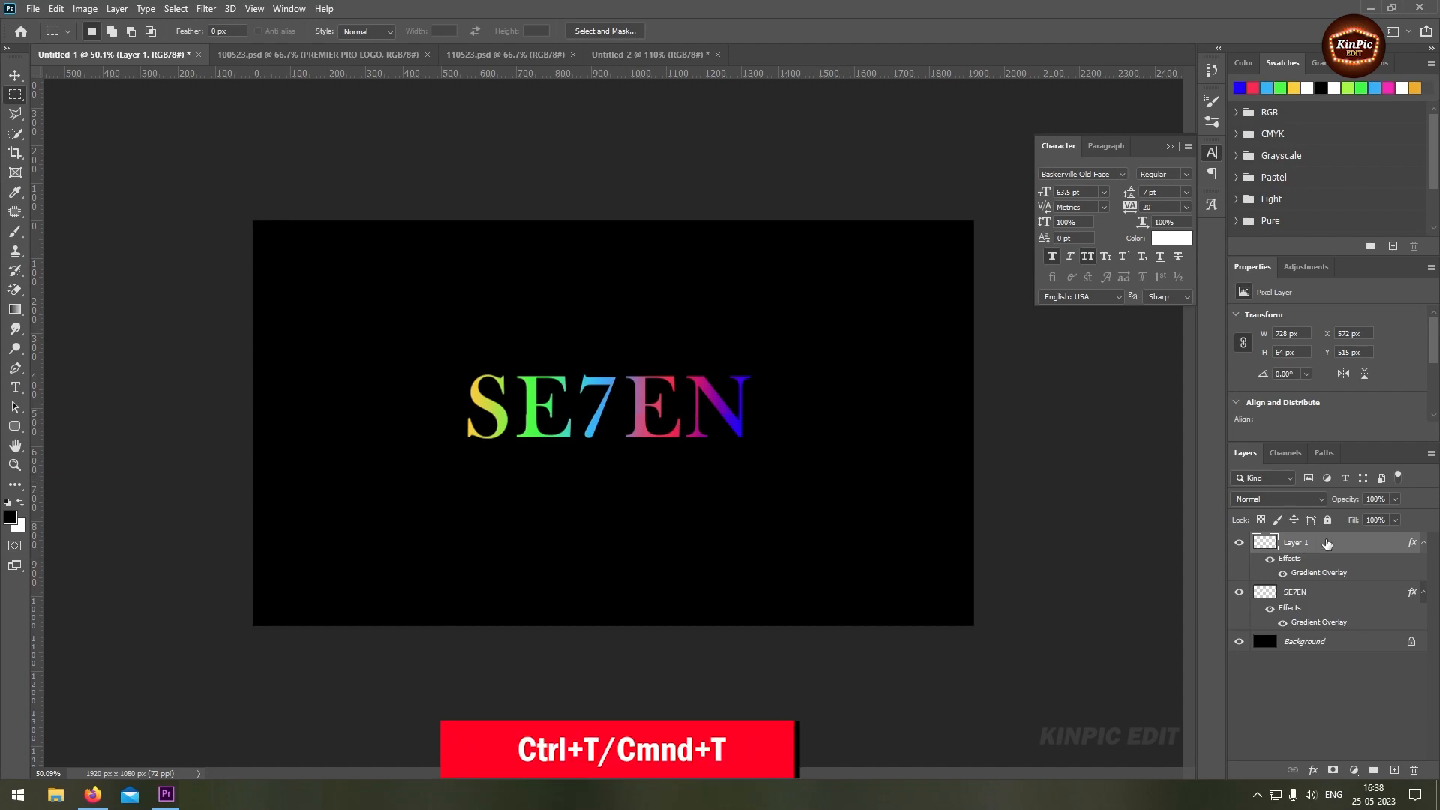
# Stretch the copied lower half on Layer 1 down to about 565 px tall and convert the layer to a smart object
pyautogui.hotkey('ctrl', 't')
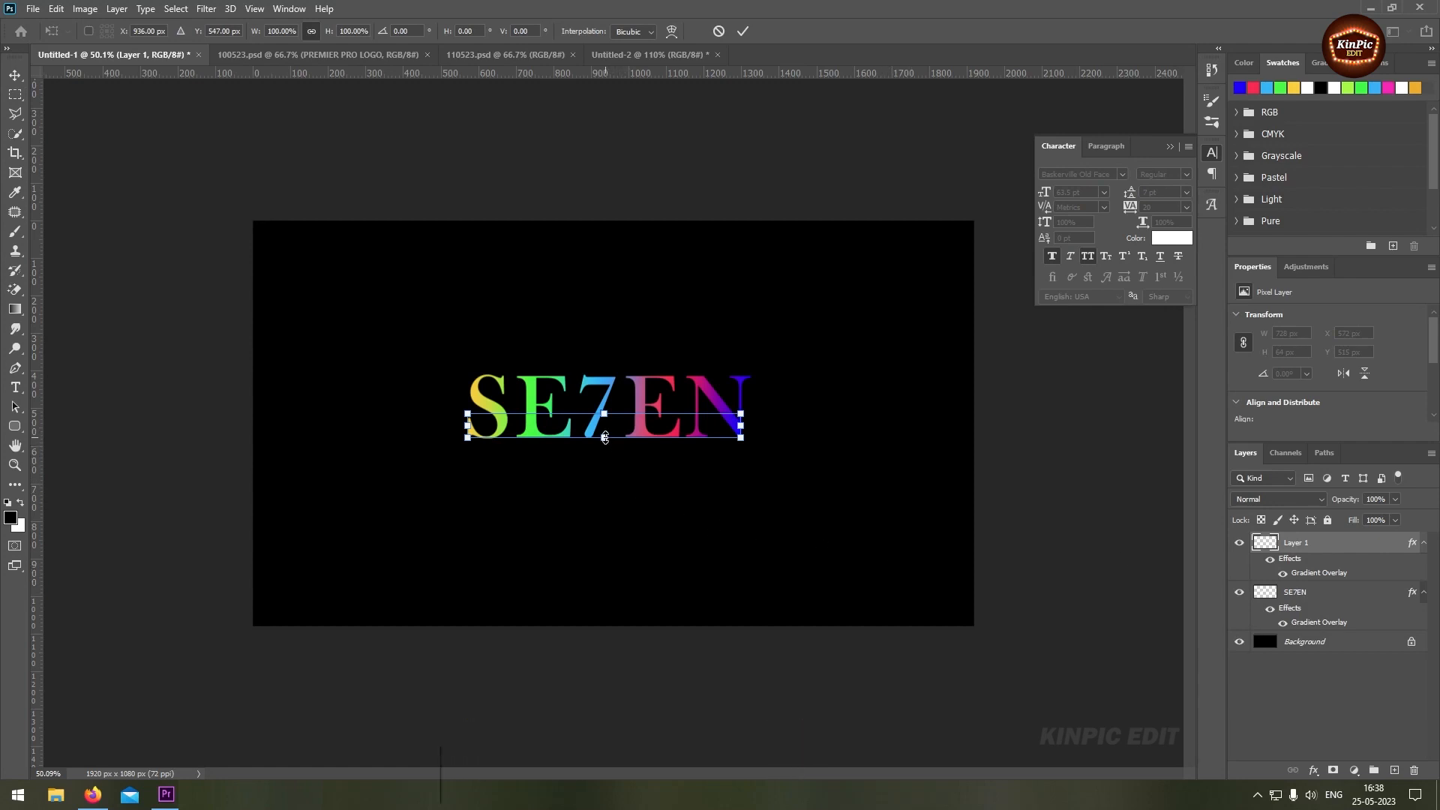
pyautogui.moveTo(605, 437); pyautogui.dragTo(608, 621)
pyautogui.press('Return')
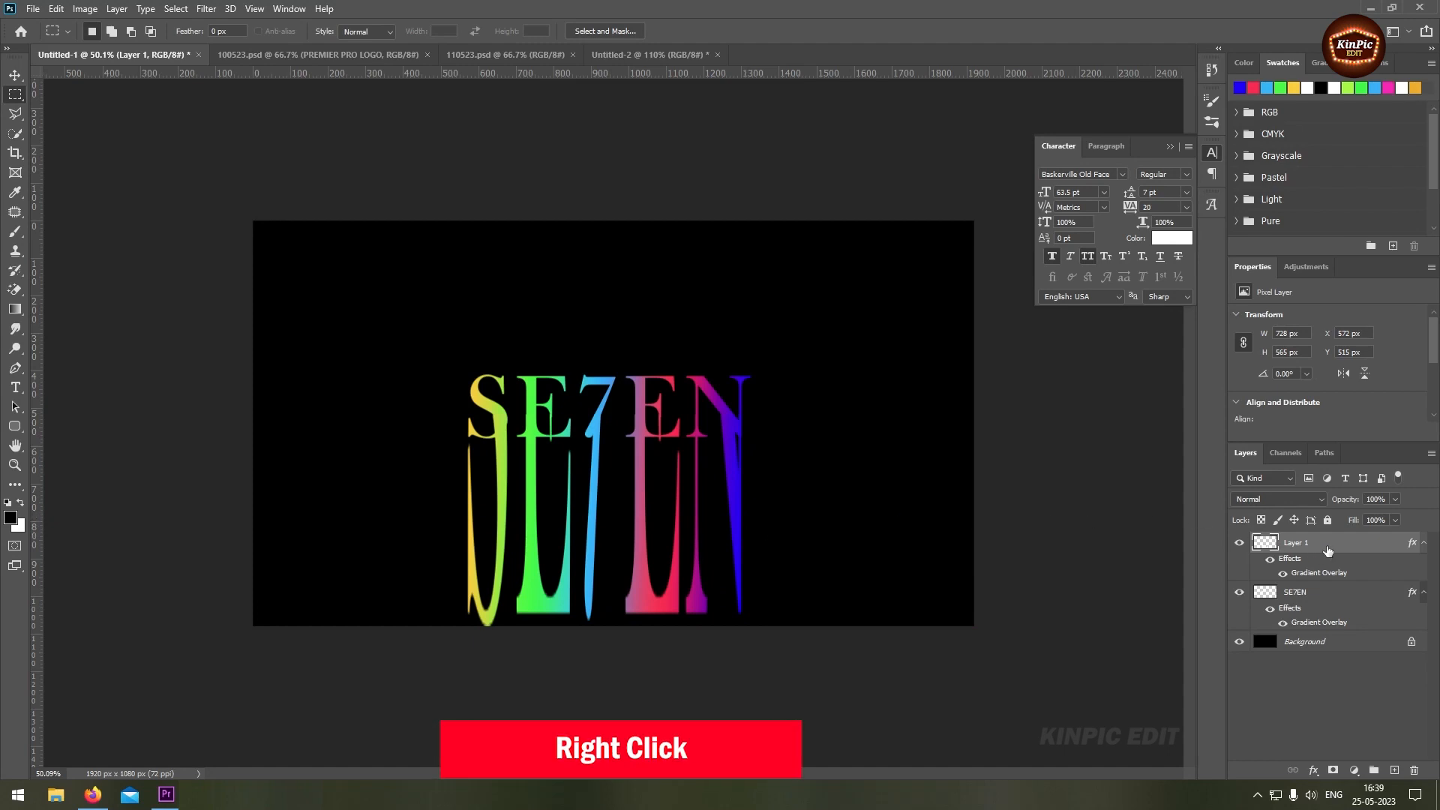
pyautogui.rightClick(1327, 551)
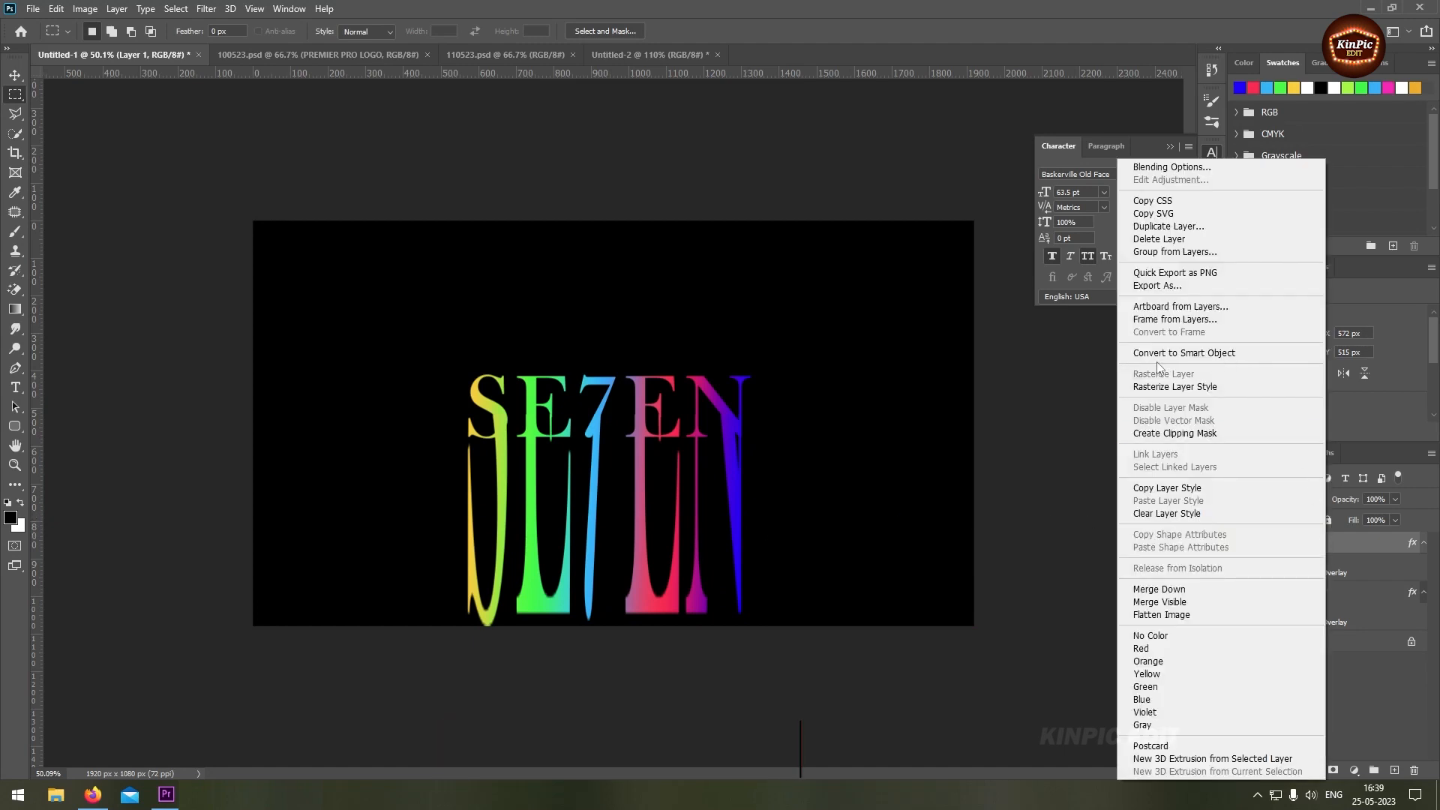
pyautogui.click(1251, 353)
# Apply a Motion Blur filter to Layer 1 with an angle of -90° and a distance of 960 pixels
pyautogui.click(206, 8)
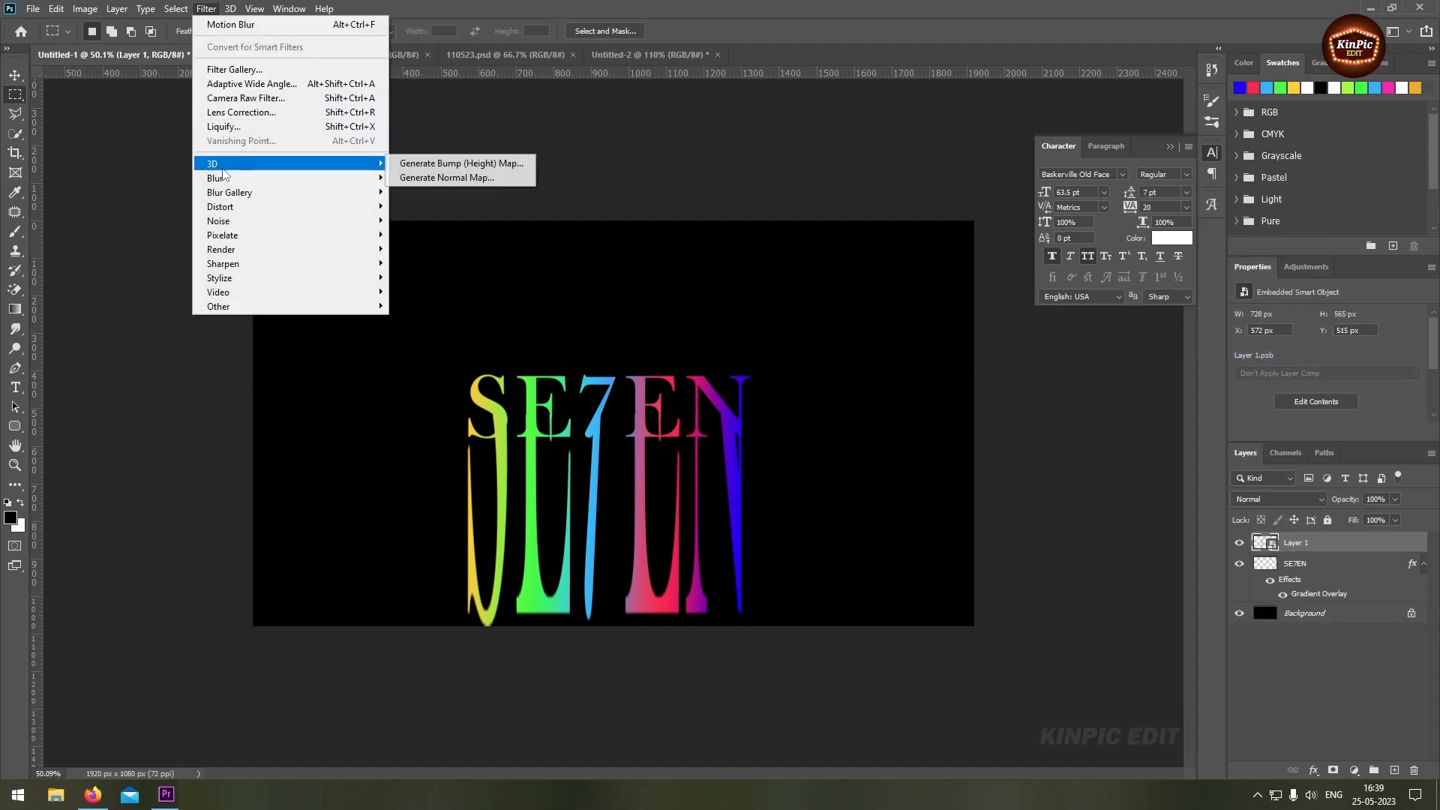
pyautogui.moveTo(223, 180)
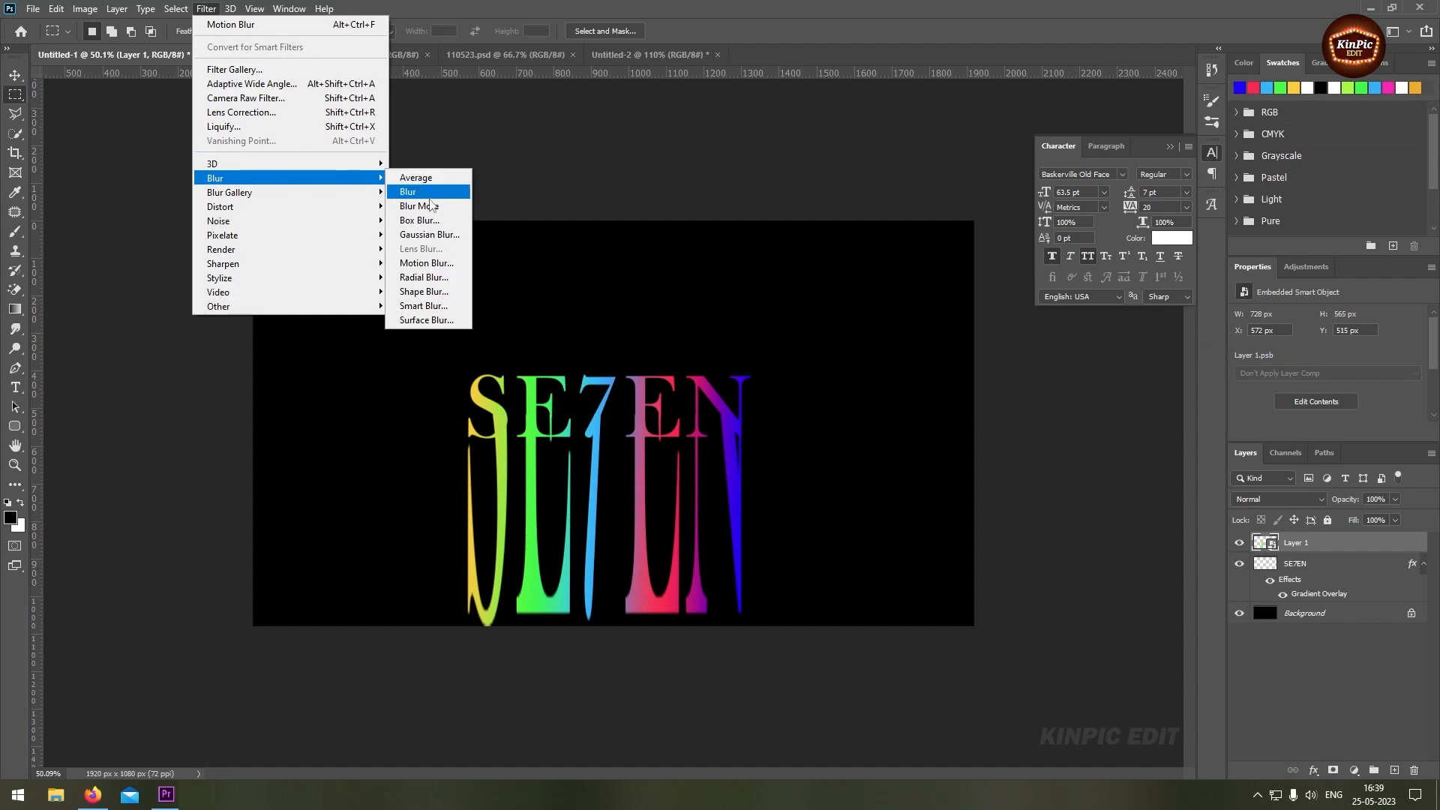
pyautogui.click(449, 264)
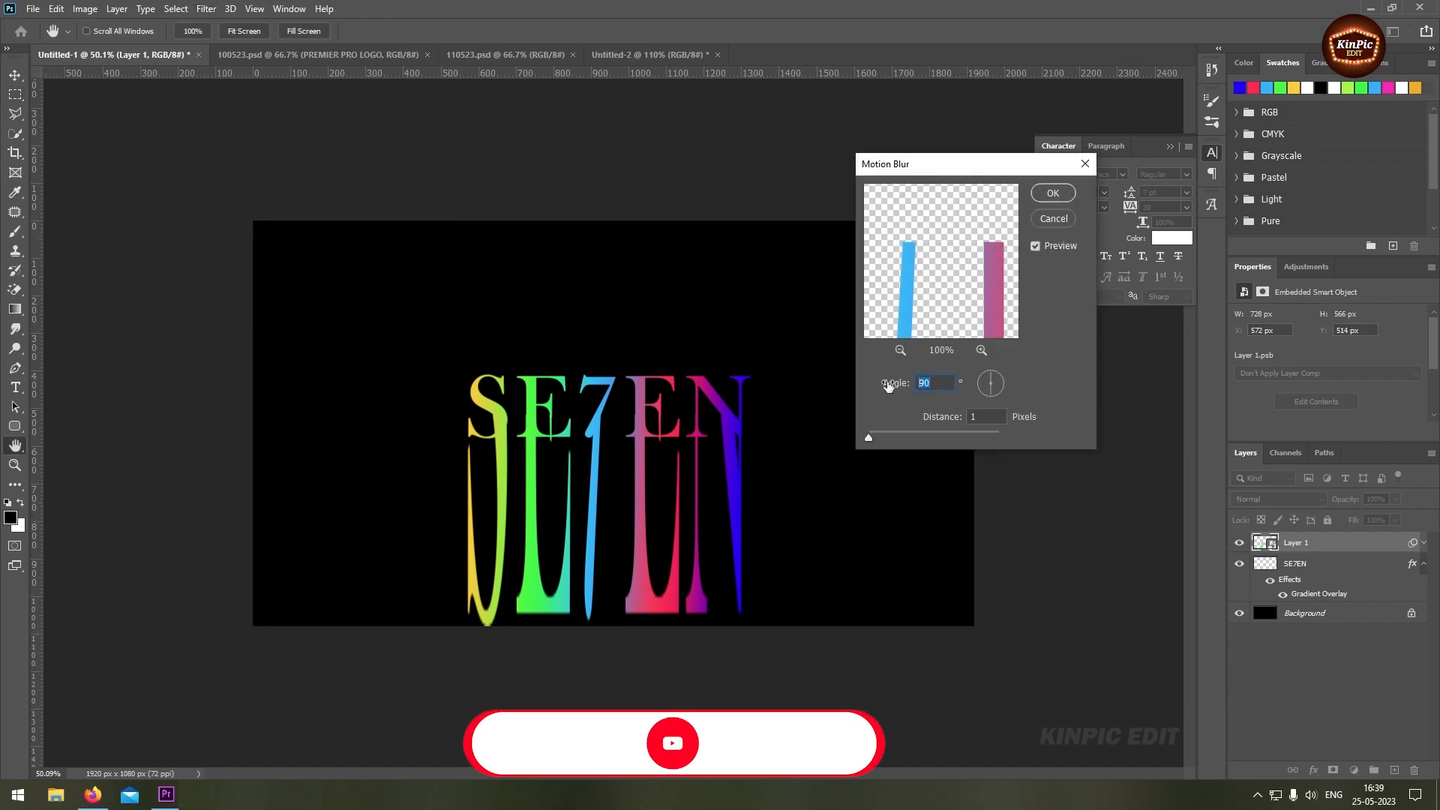
pyautogui.write('-')
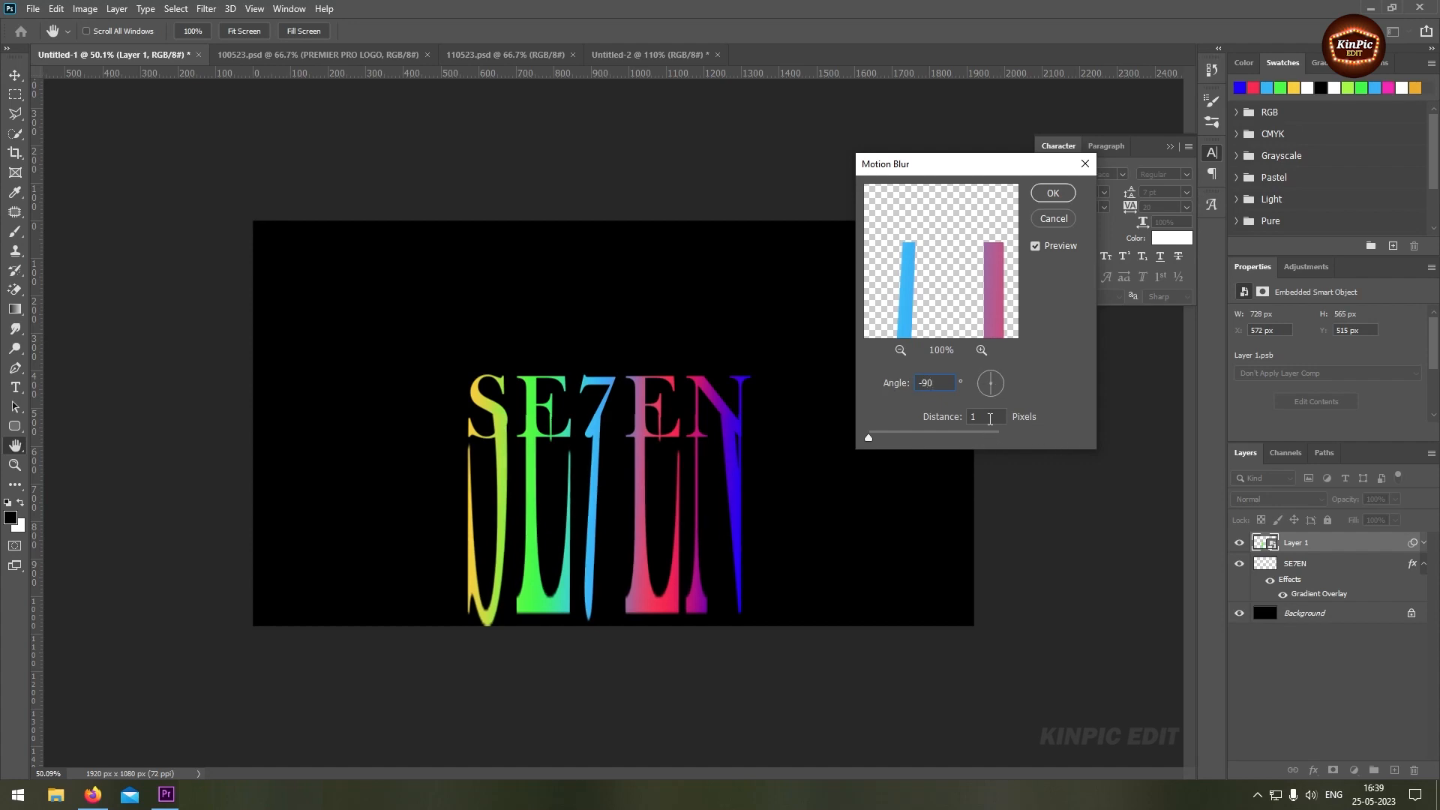
pyautogui.write('960')
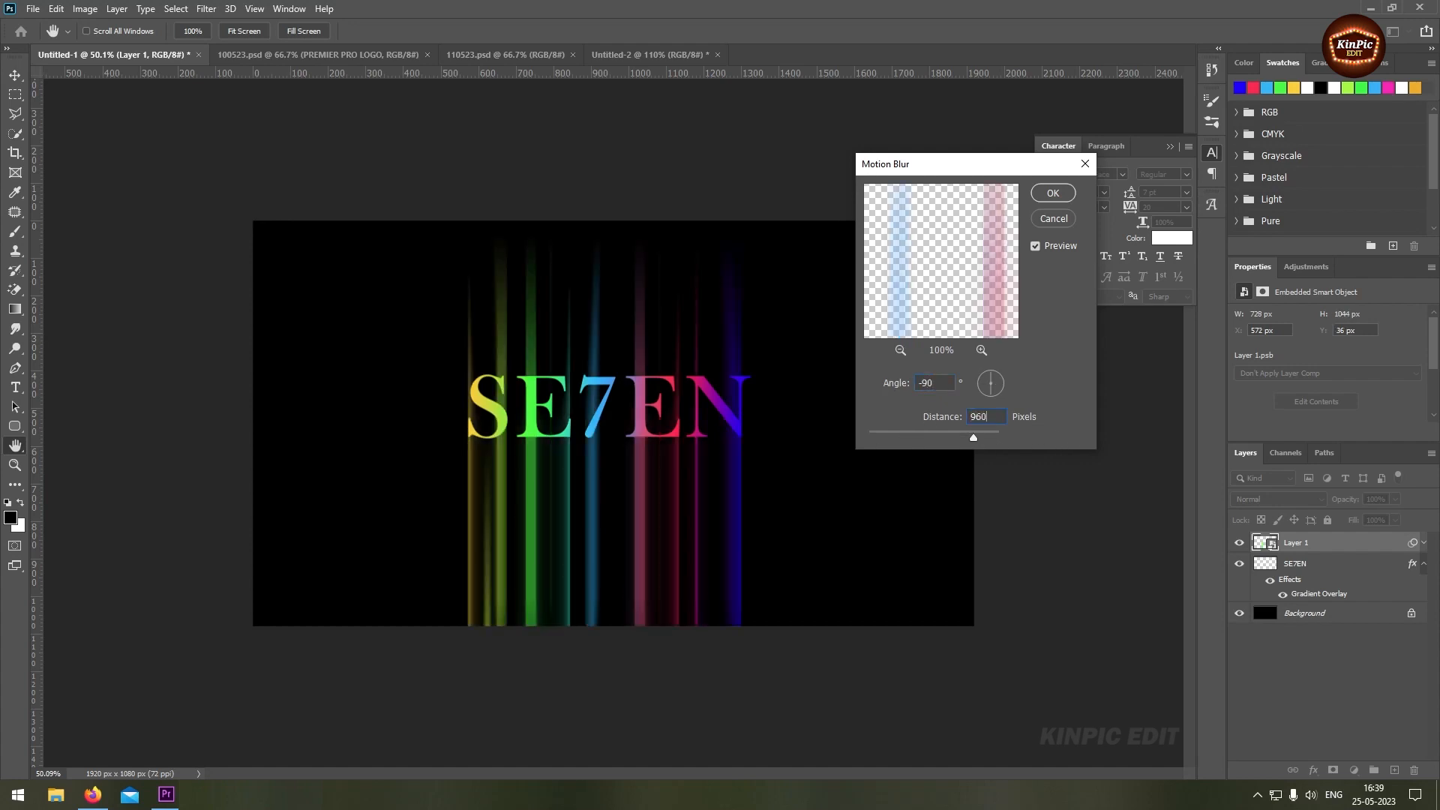
pyautogui.click(1070, 196)
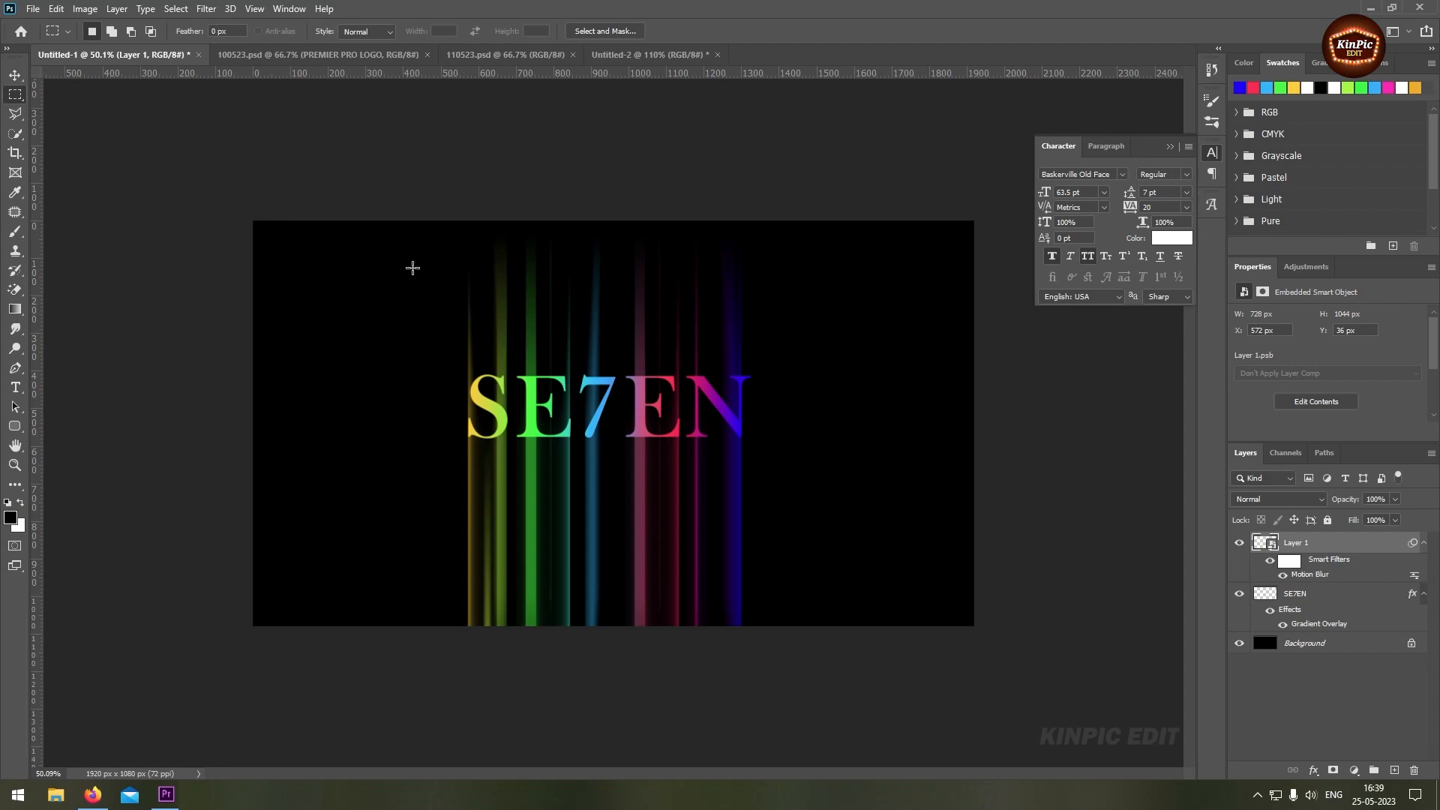
# Apply an Add Noise filter to the blurred Layer 1 with an amount of 37.64% and Gaussian distribution
pyautogui.click(204, 9)
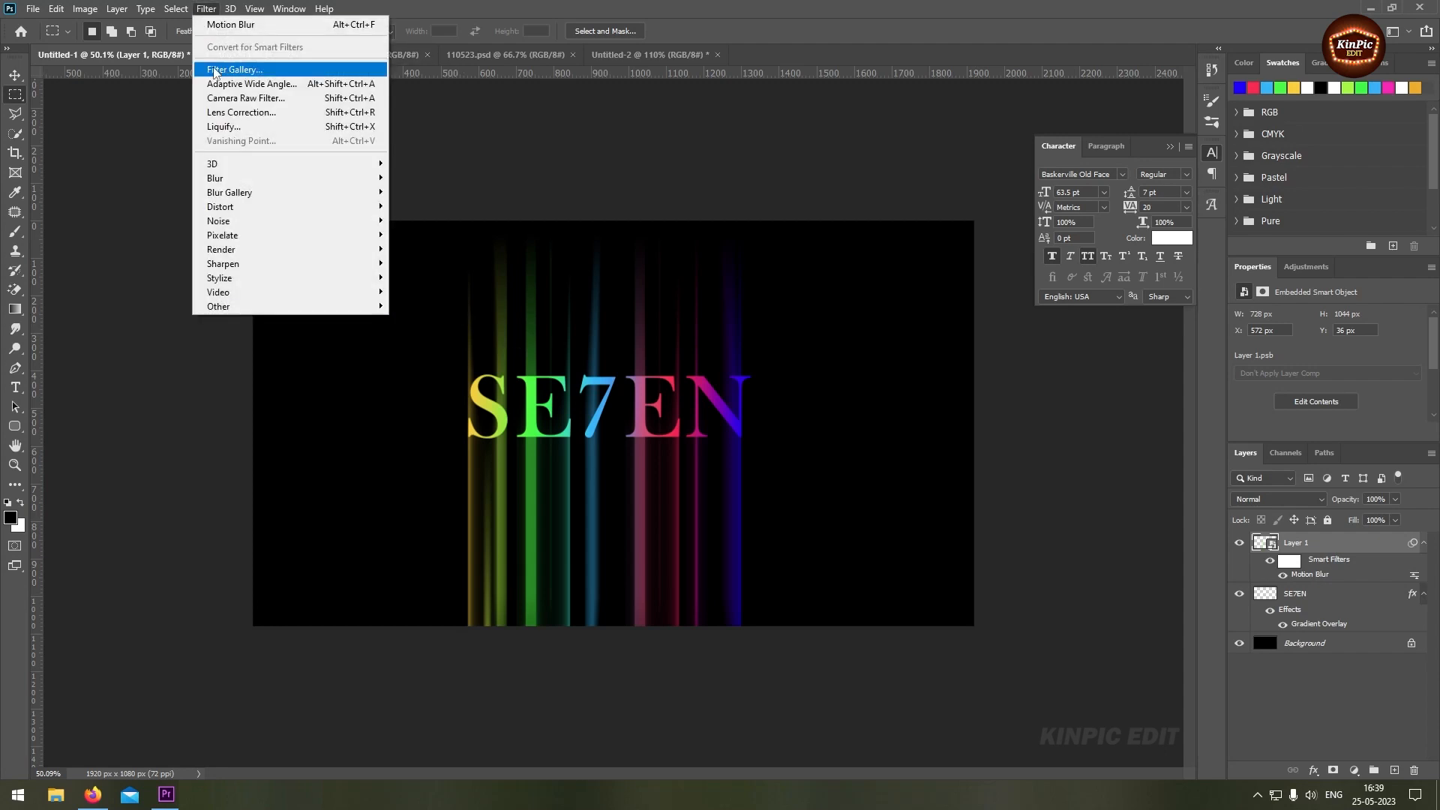
pyautogui.moveTo(231, 223)
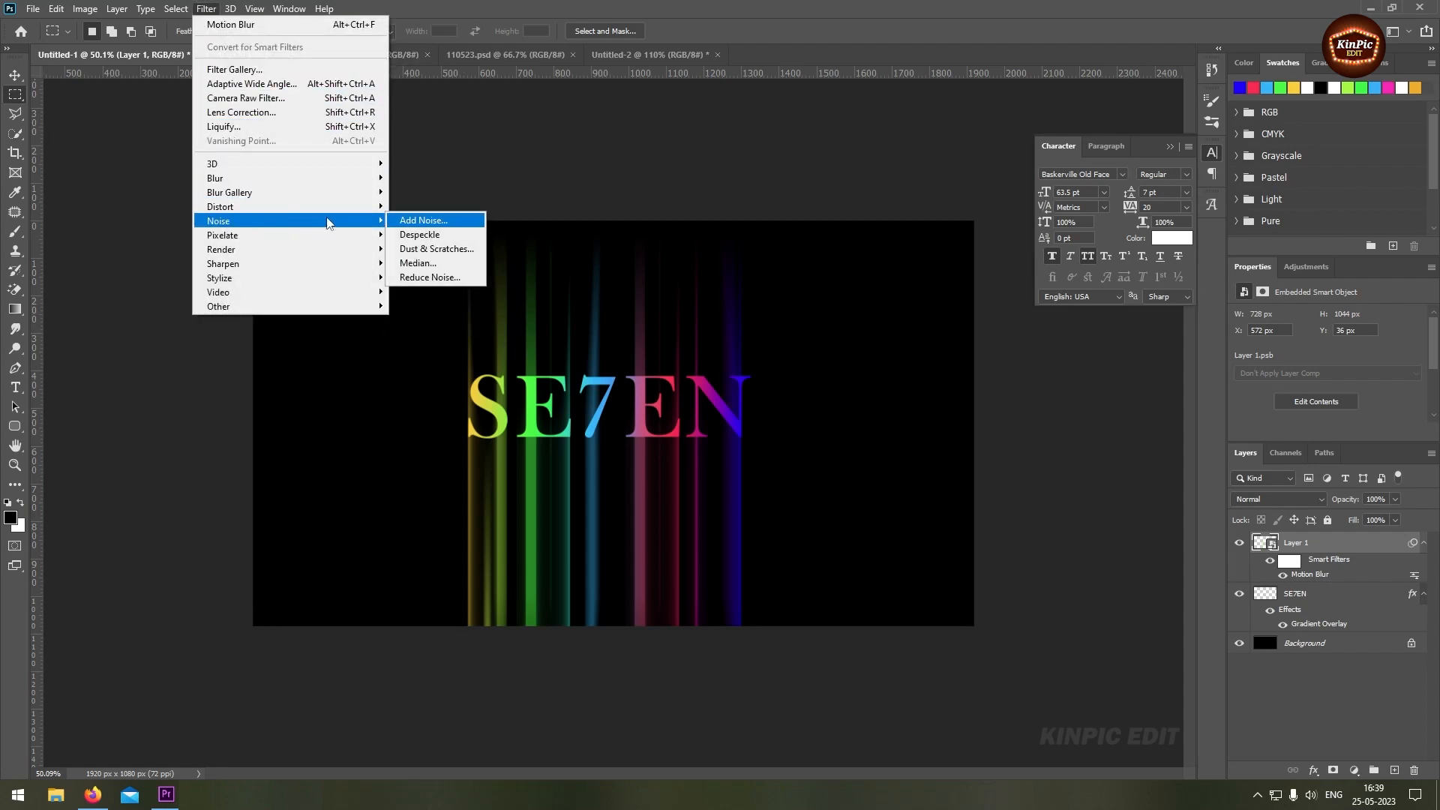
pyautogui.click(429, 228)
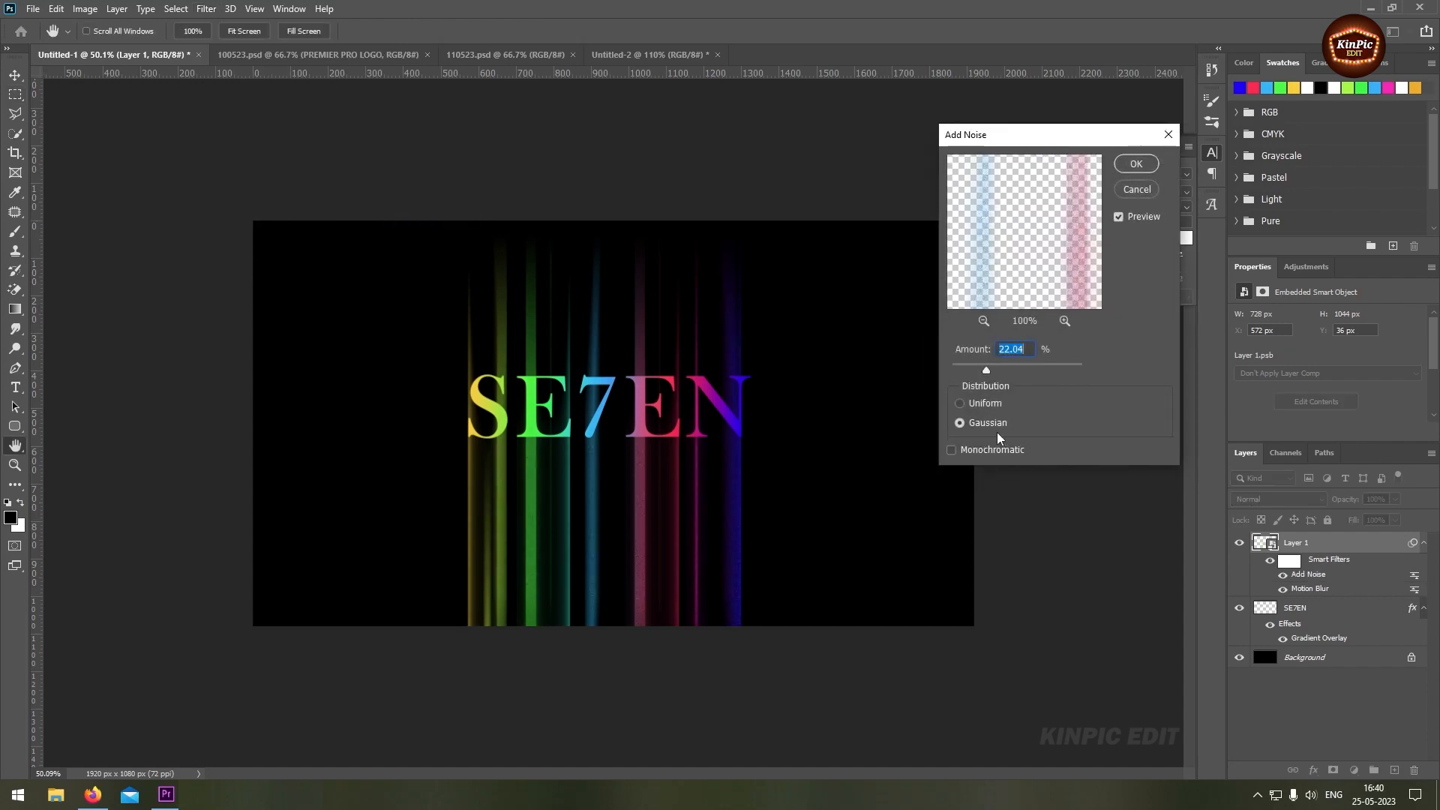
pyautogui.moveTo(986, 376); pyautogui.dragTo(999, 372)
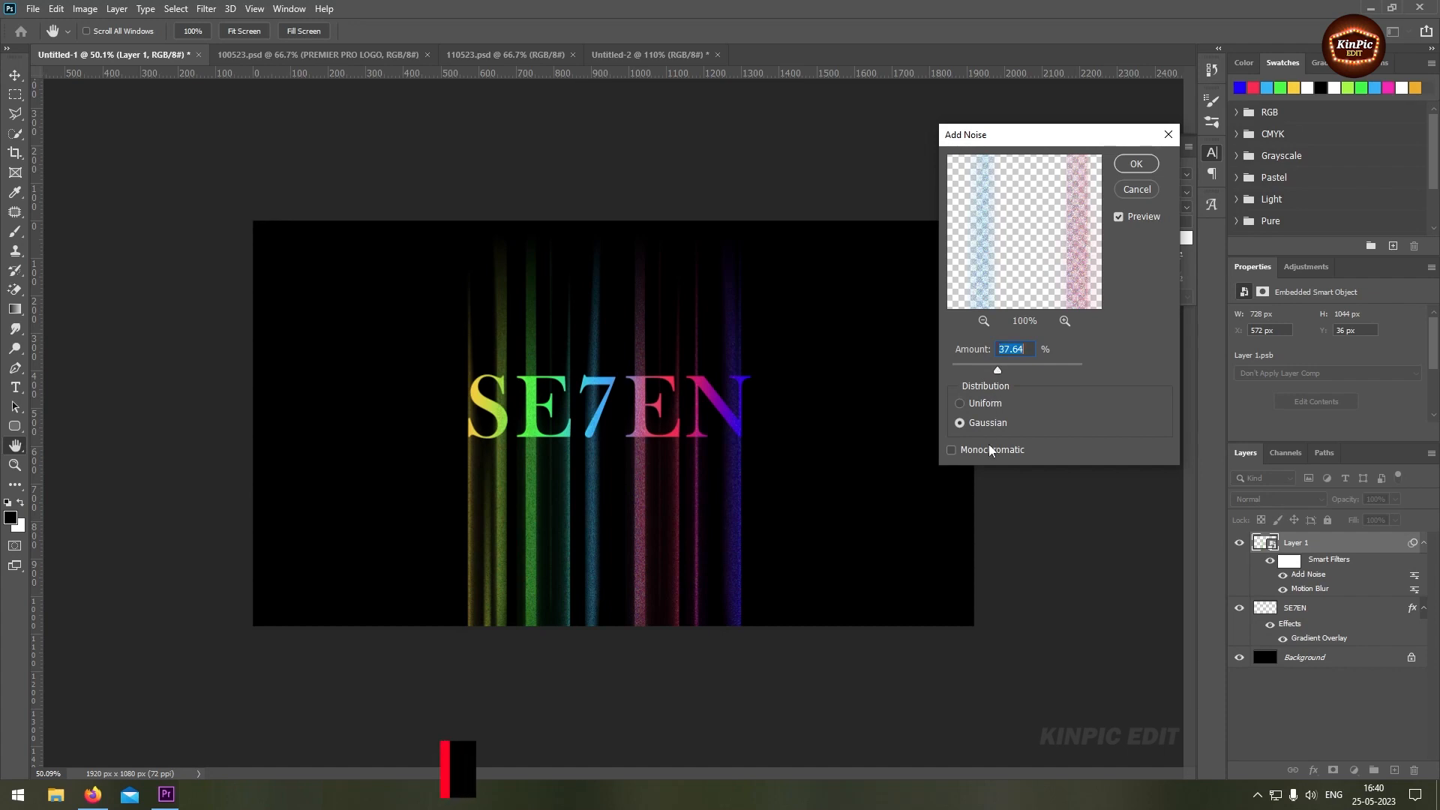
pyautogui.click(1137, 164)
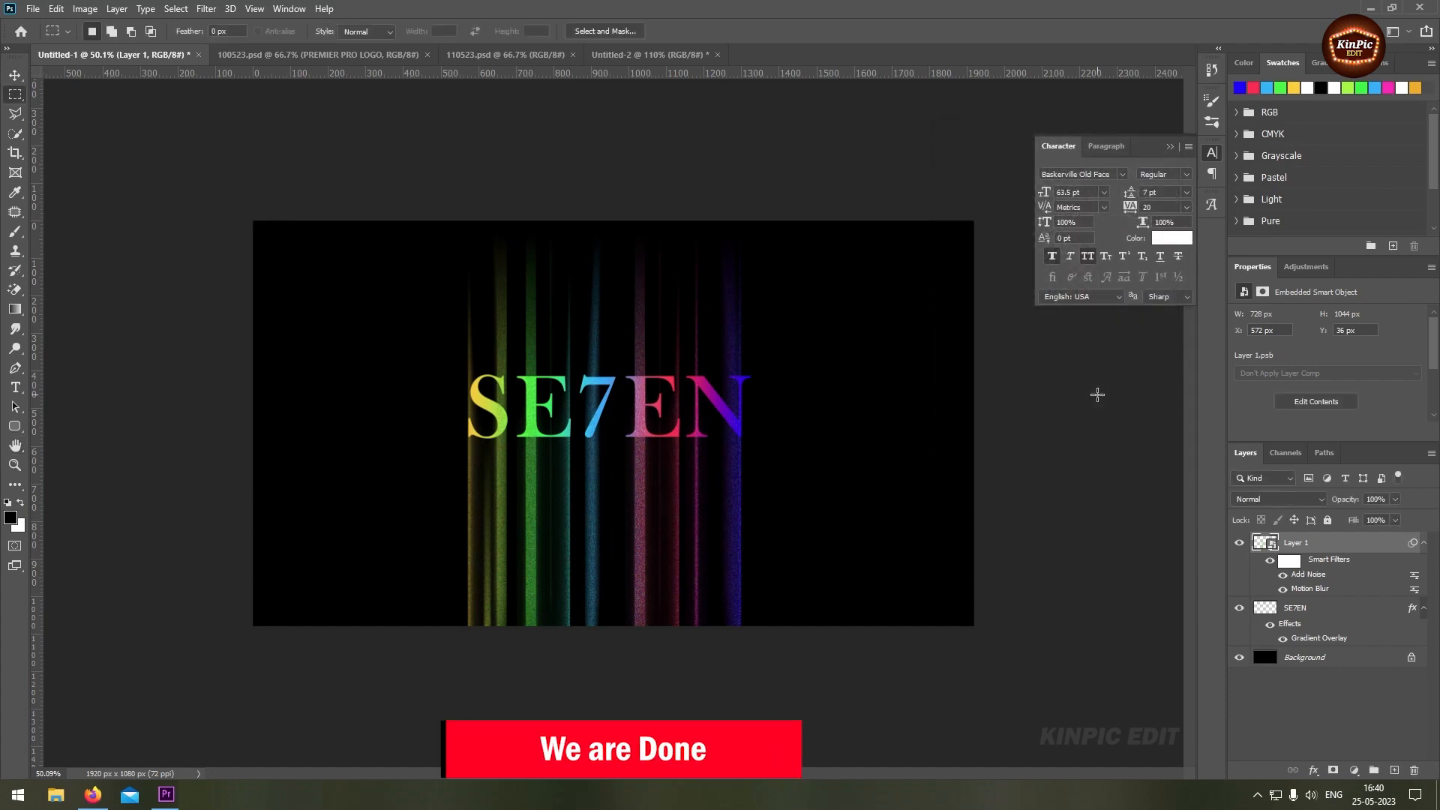